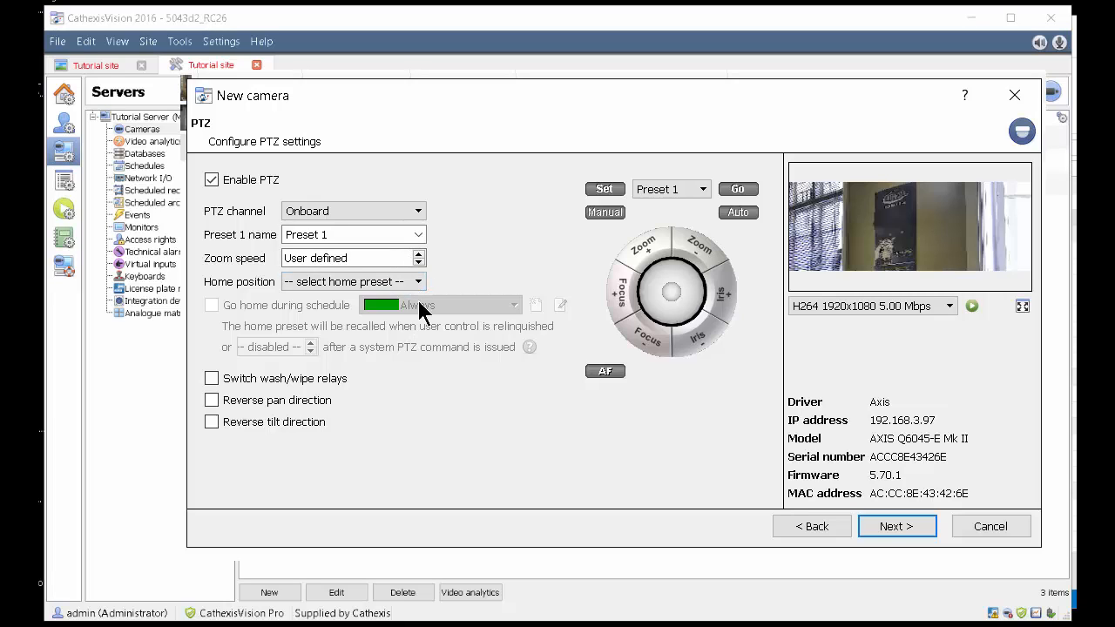
Step: Name preset 1 "Poster" and preset 2 "Desk1" in the new camera's PTZ settings
drag(341, 231, 279, 241)
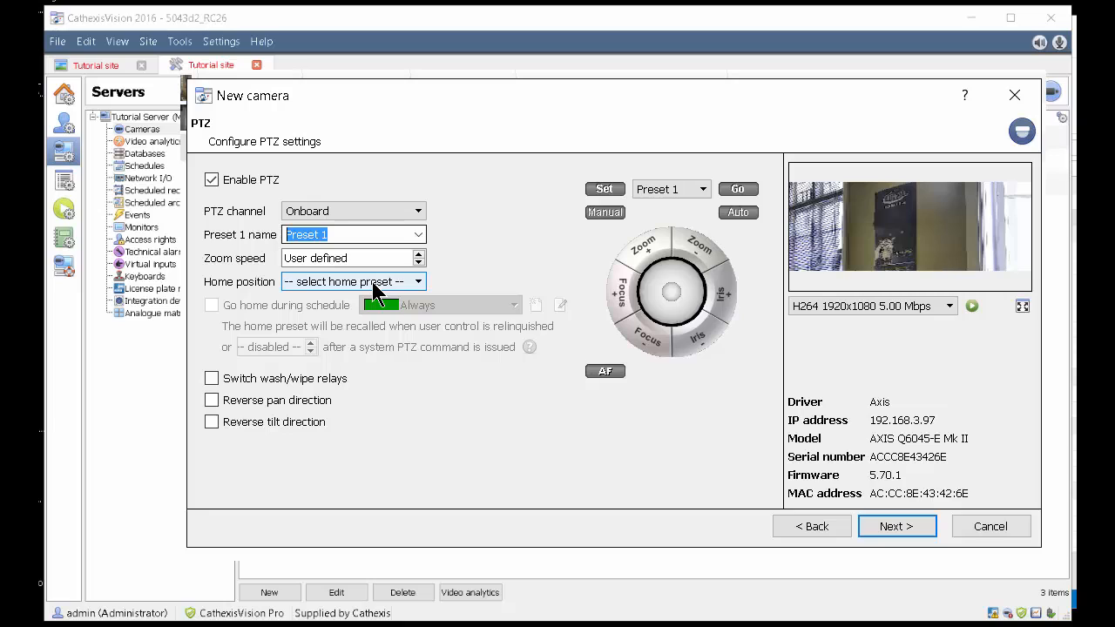
text(Poster)
click(418, 233)
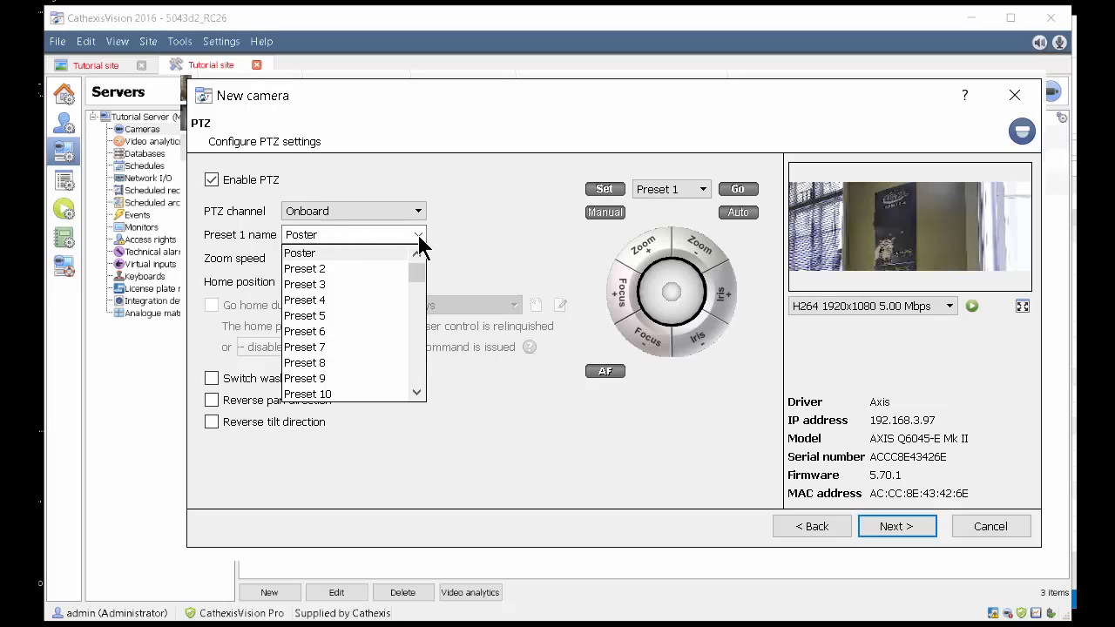
click(367, 269)
drag(343, 239, 261, 244)
text(Desk1)
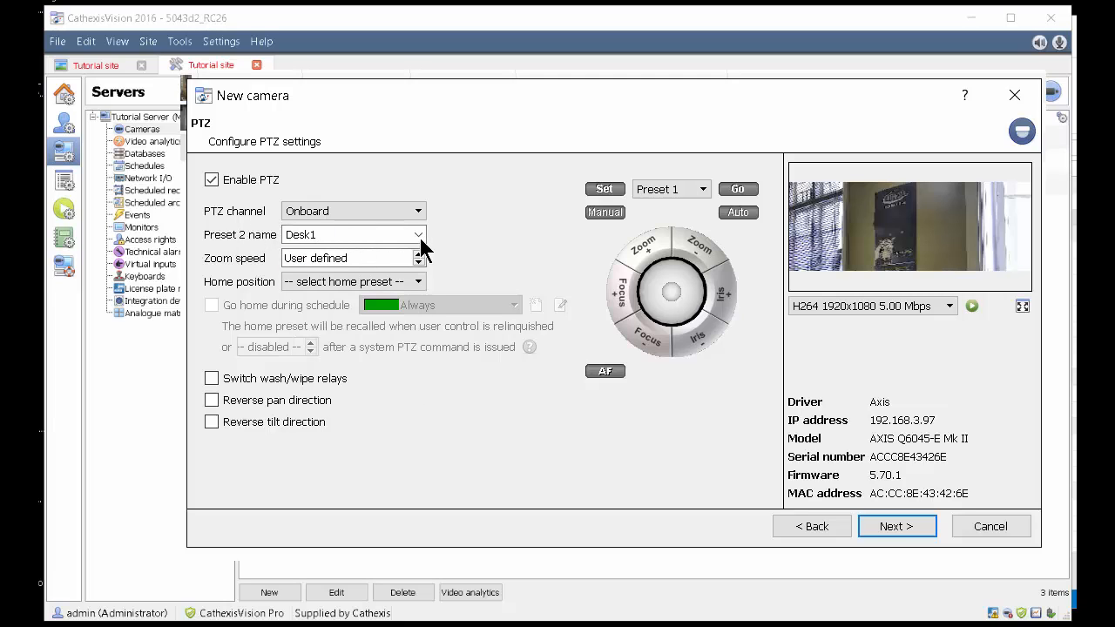
Step: Name preset 3 "Desk2" and preset 4 "Desk 3"
click(418, 234)
click(367, 280)
drag(370, 237, 249, 242)
text(Des)
click(418, 234)
click(366, 267)
drag(370, 237, 248, 242)
text(Desk 3)
Step: Name preset 5 "desk 4" and preset 6 "overview"
click(418, 235)
click(366, 278)
drag(370, 237, 229, 243)
text(desk 4)
click(417, 234)
click(377, 270)
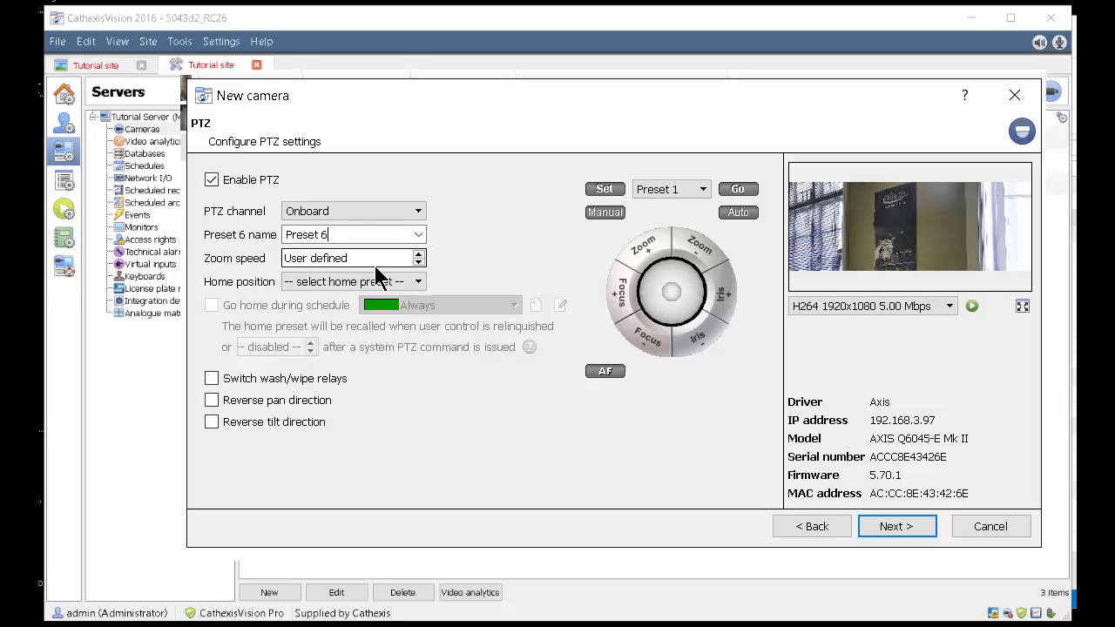
drag(370, 237, 233, 243)
text(overview)
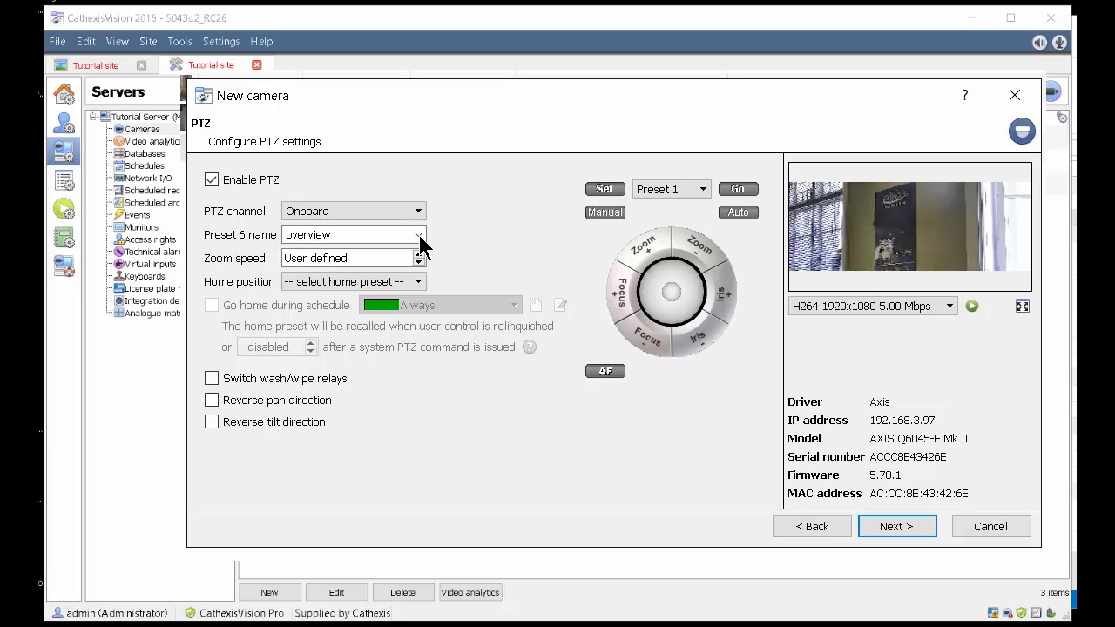
Step: Reselect the Poster preset, choose Preset 1 in the PTZ controls, and pan and zoom the camera onto the wall poster
click(419, 235)
click(344, 269)
click(419, 237)
scroll(411, 279, up, 2)
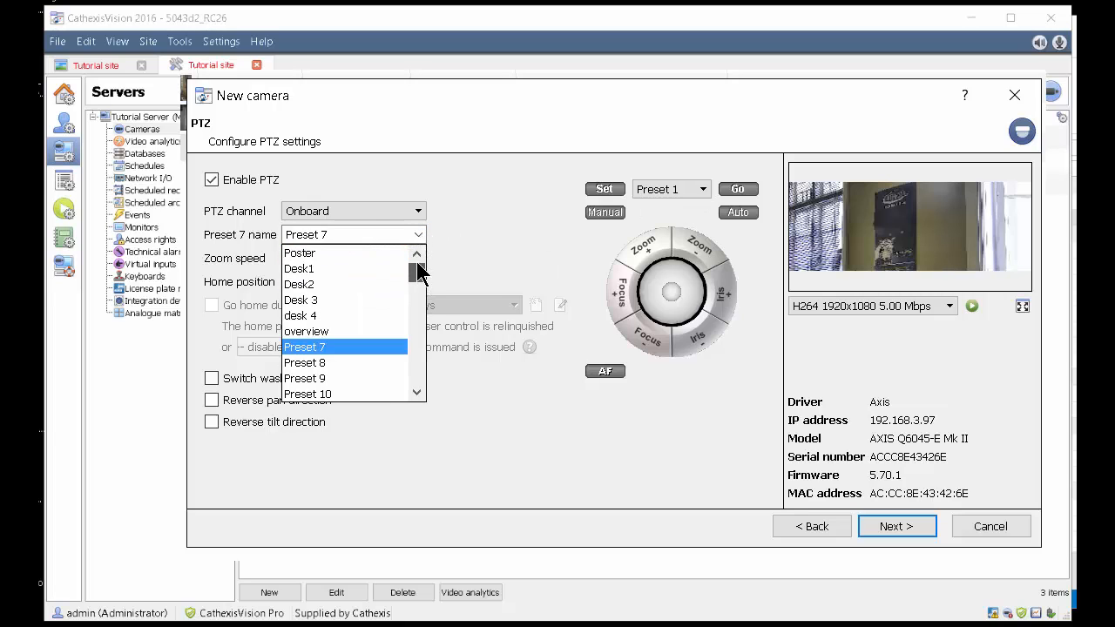
click(318, 253)
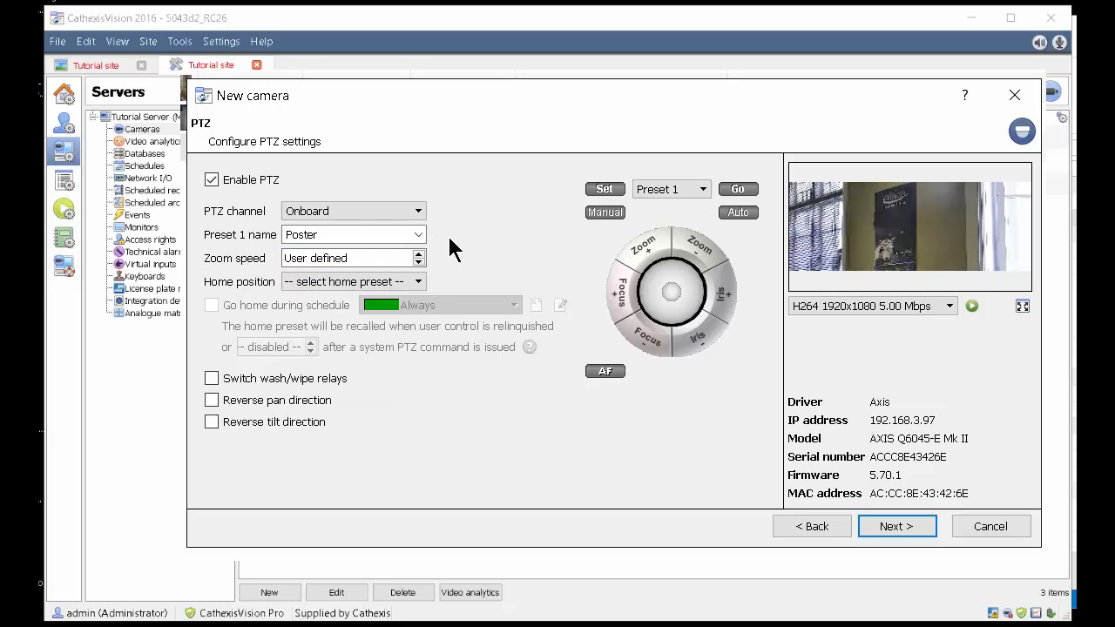
click(702, 189)
click(692, 202)
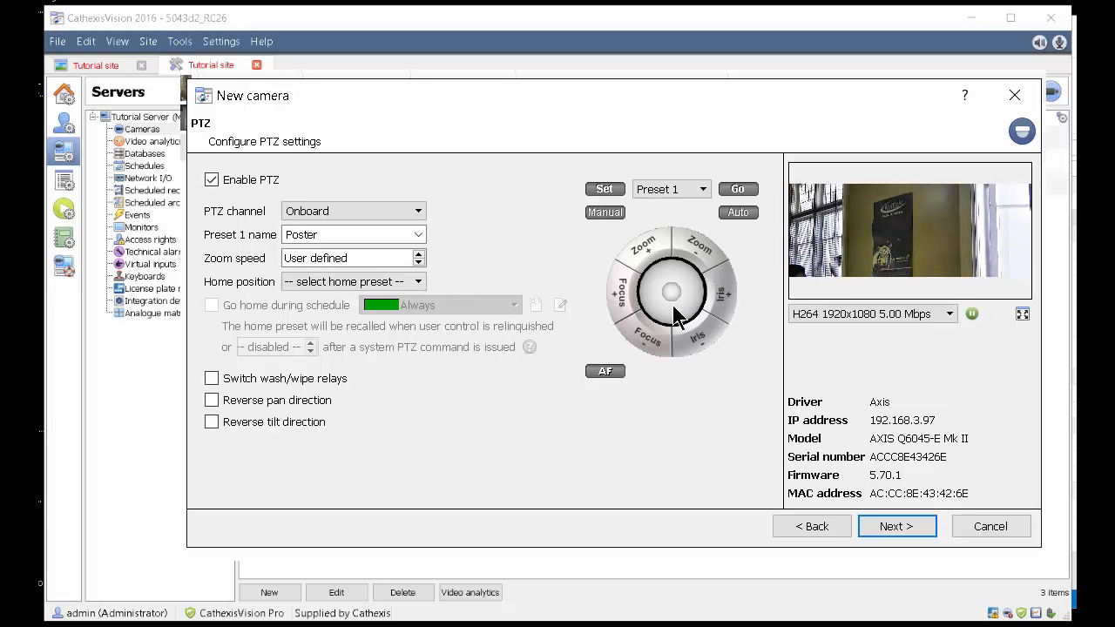
drag(673, 292, 689, 291)
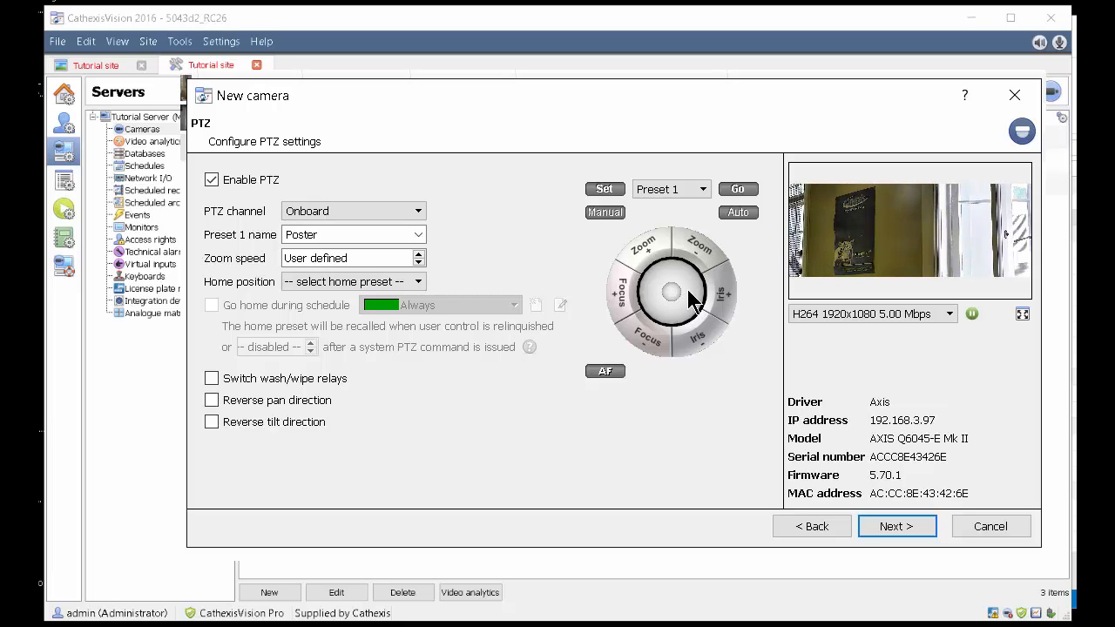
click(651, 249)
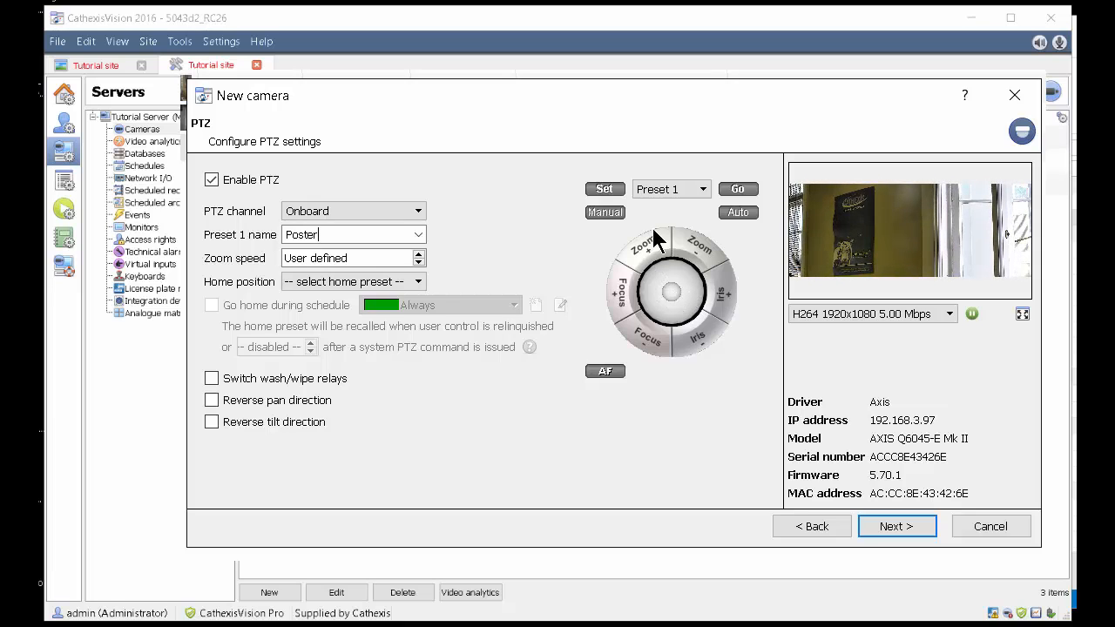
Step: Set the home position to Poster and enable going home during the Always schedule
click(418, 281)
click(331, 311)
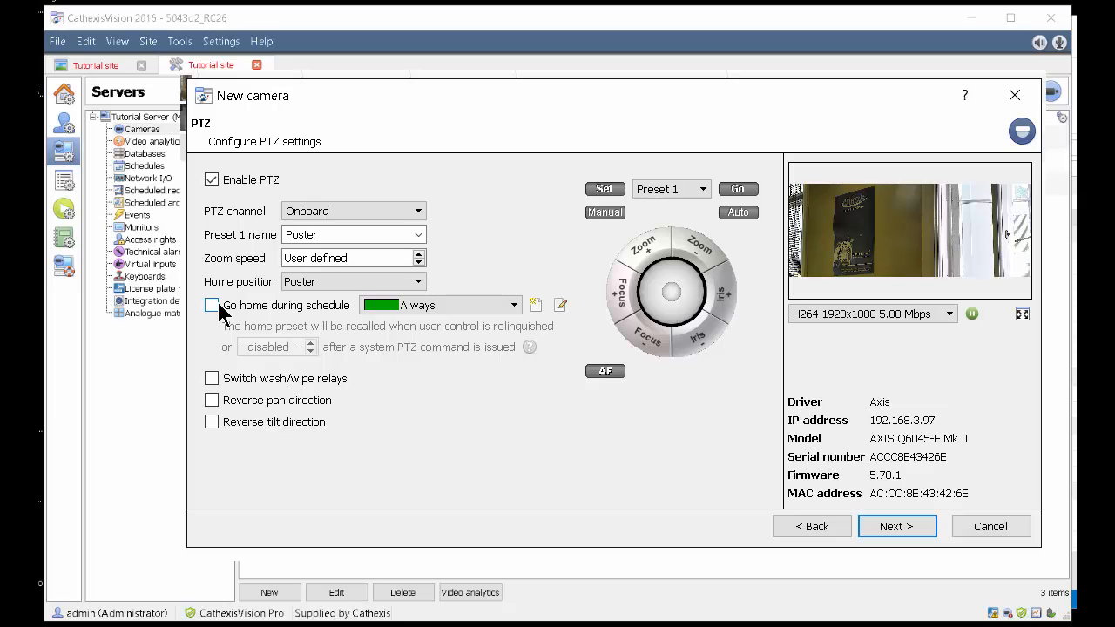
click(212, 305)
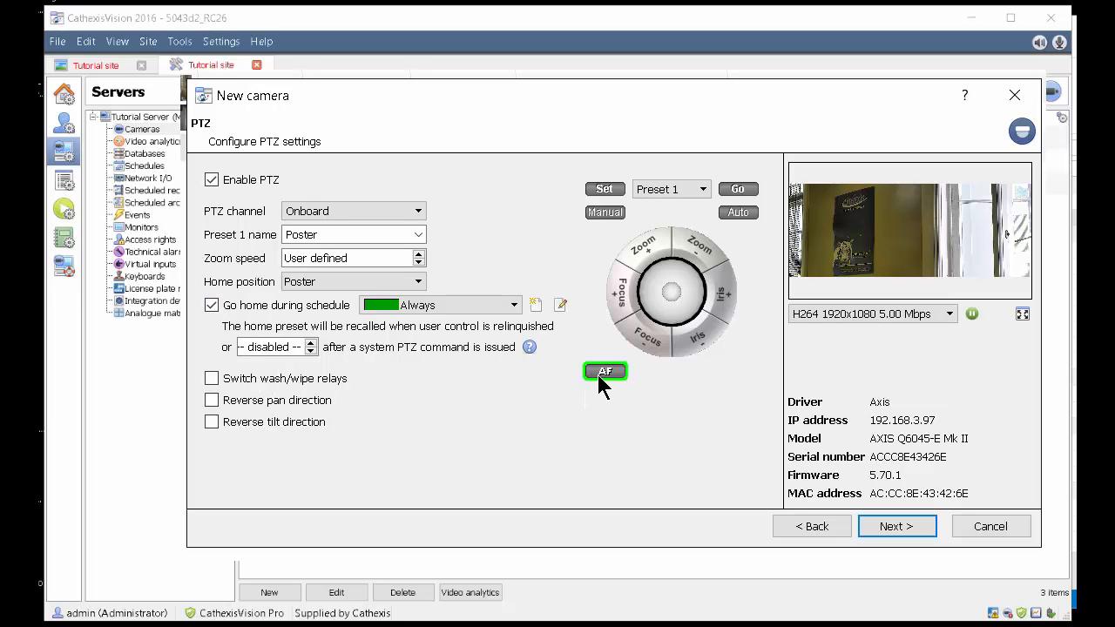
Step: Switch to Preset 2, Desk1, aim the camera at the first desk and autofocus it
click(708, 188)
click(649, 219)
click(409, 234)
click(369, 268)
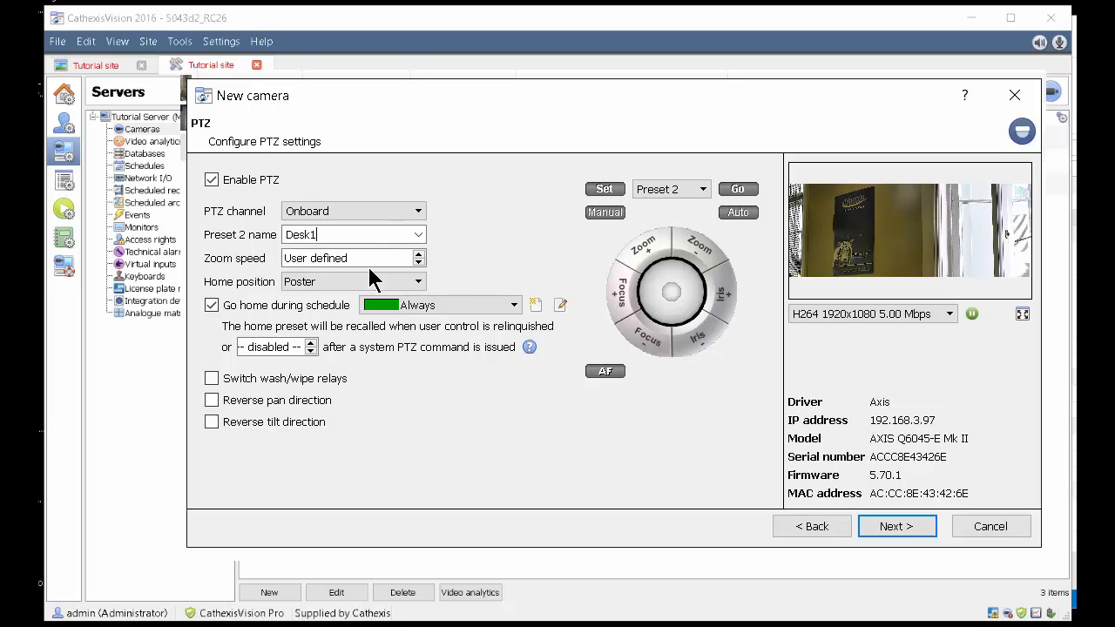
drag(677, 294, 655, 256)
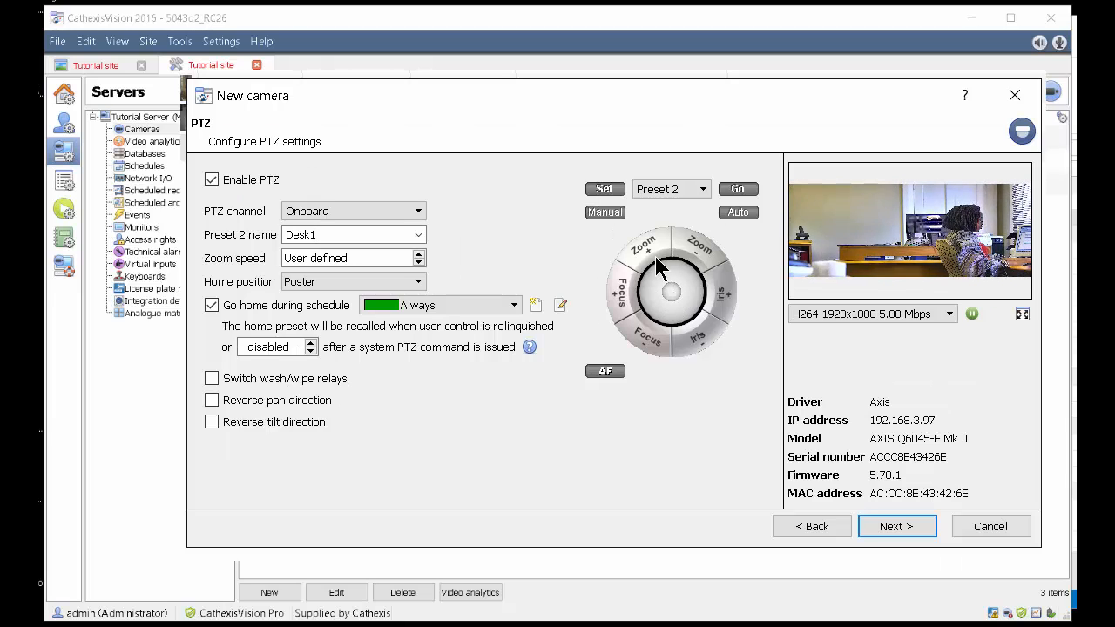
click(607, 372)
click(627, 398)
Step: Switch to Preset 3, Desk2, pan and zoom the camera out, and store that position
click(418, 234)
click(383, 283)
click(702, 189)
click(669, 238)
mouse_move(671, 288)
mouse_down()
mouse_move(696, 291)
mouse_move(657, 297)
mouse_move(689, 291)
mouse_up()
click(698, 247)
click(606, 189)
Step: Switch both the preset name and the PTZ control selection to preset 4, Desk 3
click(418, 234)
click(383, 299)
click(702, 189)
click(676, 253)
Step: Switch to Preset 5, desk 4, zoom the camera out and store that position
click(418, 234)
click(383, 314)
click(702, 189)
click(675, 219)
click(691, 259)
click(604, 189)
Step: Select the overview preset name and finish adding the camera, declining to configure scheduled recordings
click(417, 234)
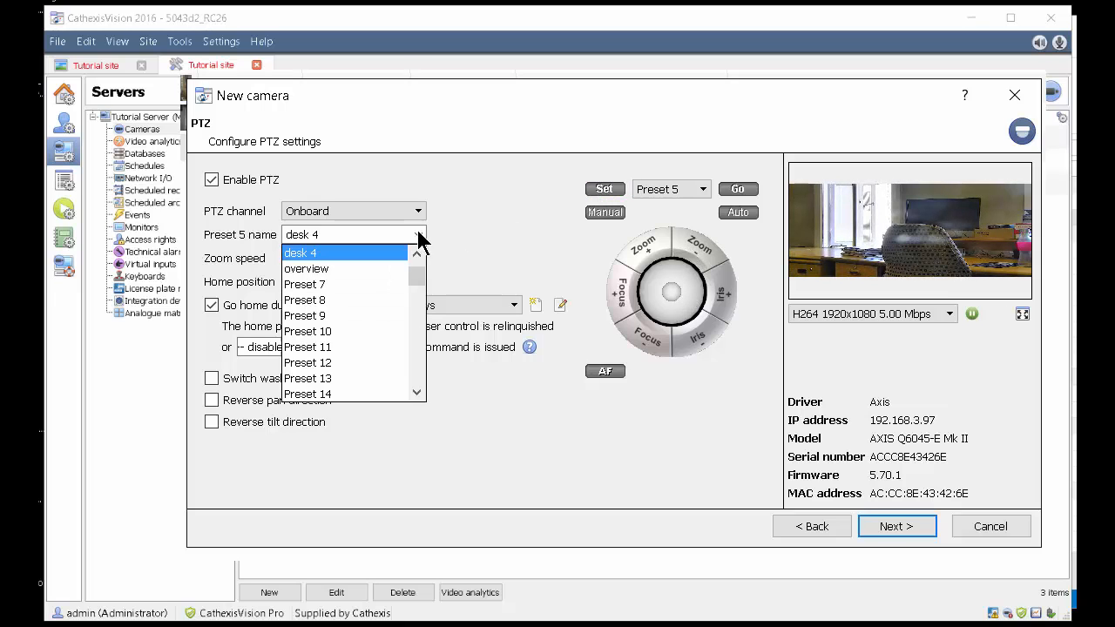
click(306, 268)
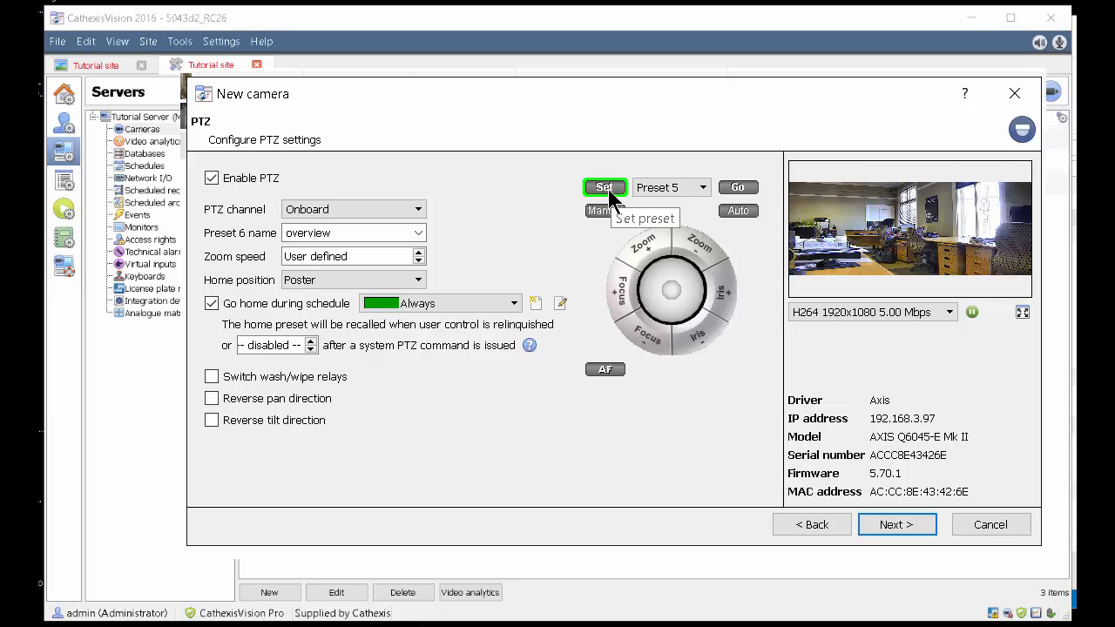
click(893, 524)
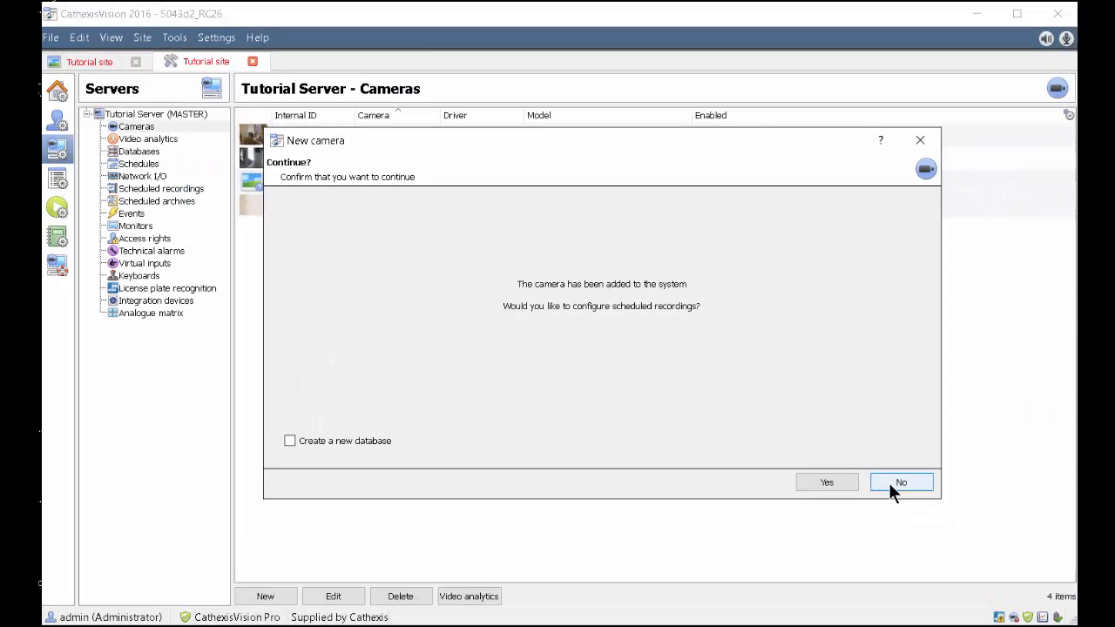
click(888, 480)
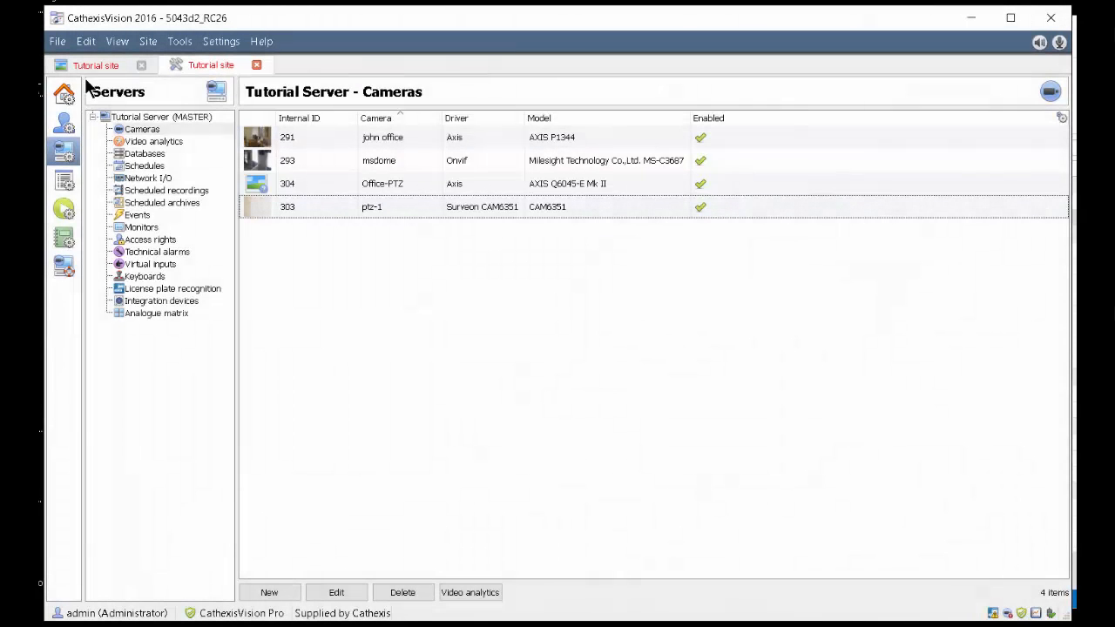
Step: Show the Office-PTZ camera in the site's live view and open its PTZ controls
click(98, 66)
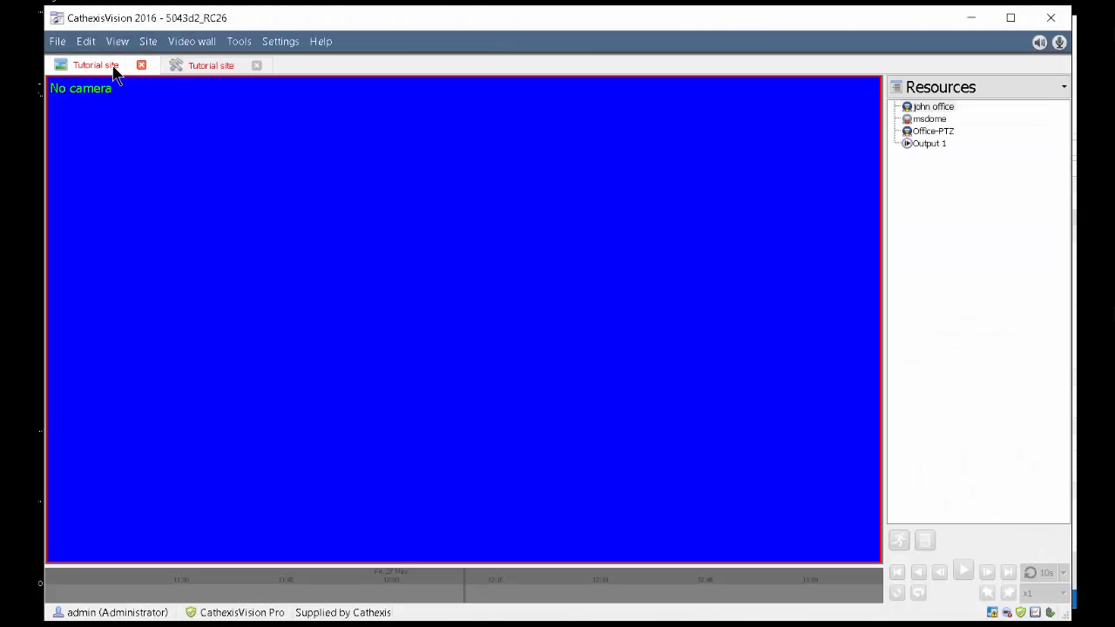
click(917, 137)
drag(938, 133, 585, 174)
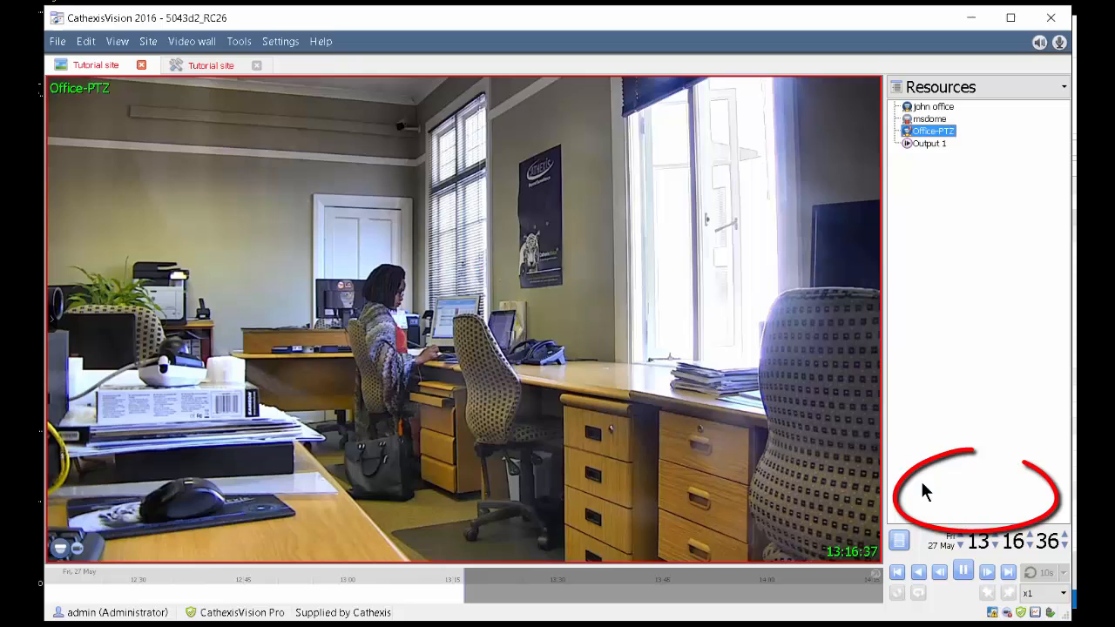
click(947, 480)
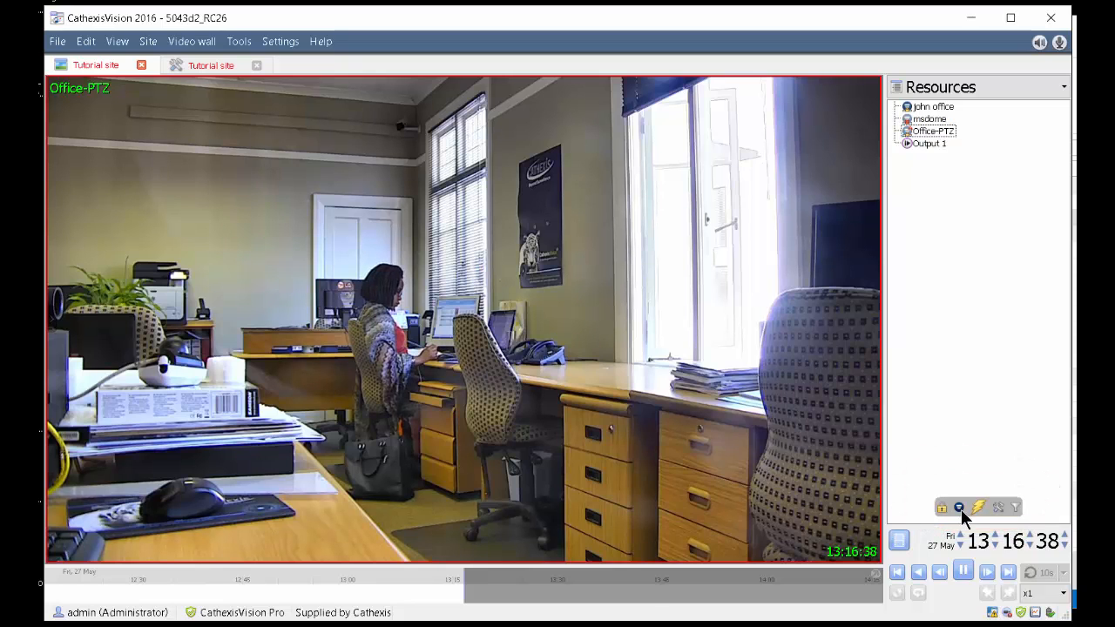
click(959, 508)
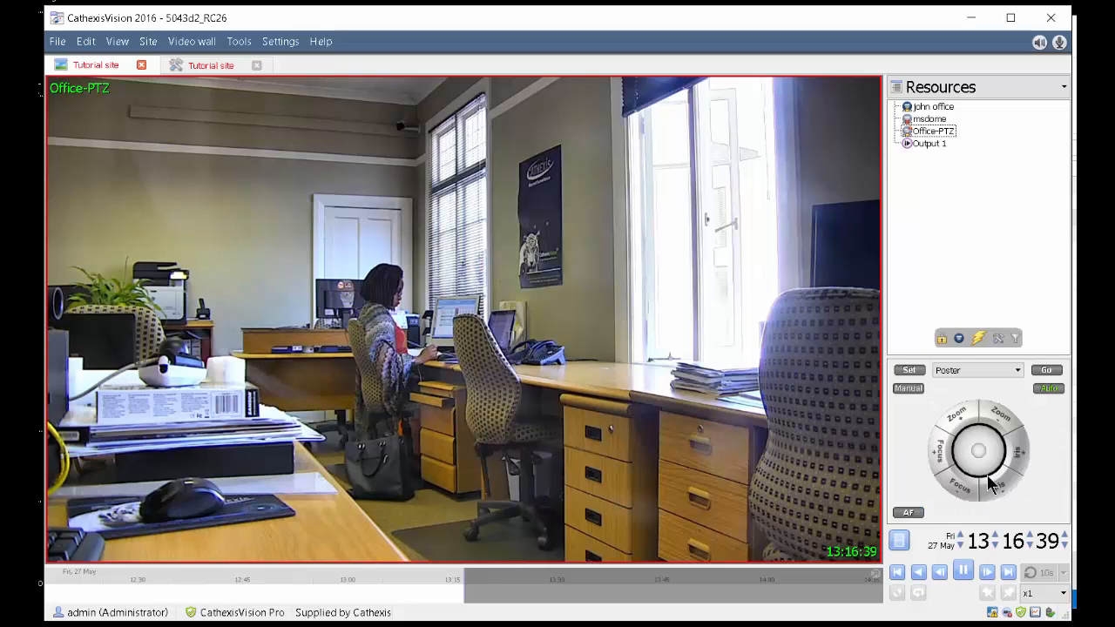
Step: Recall the Poster, Desk1, Desk2 and Desk 3 presets in turn on the live Office-PTZ camera
click(1043, 370)
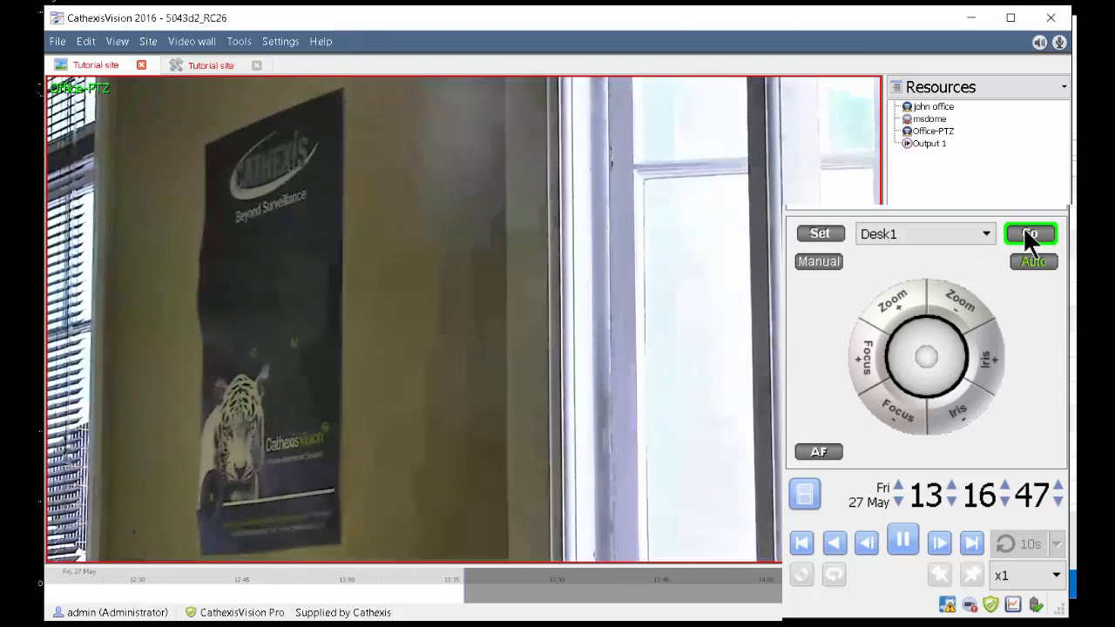
click(986, 234)
click(936, 275)
click(1024, 231)
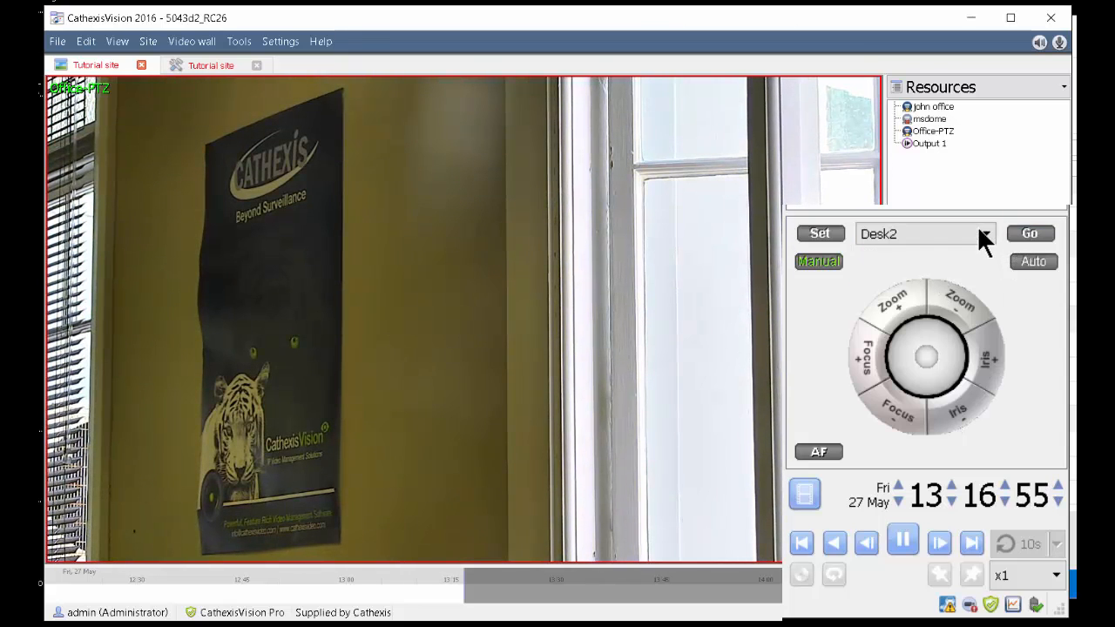
click(985, 233)
click(920, 272)
click(1028, 232)
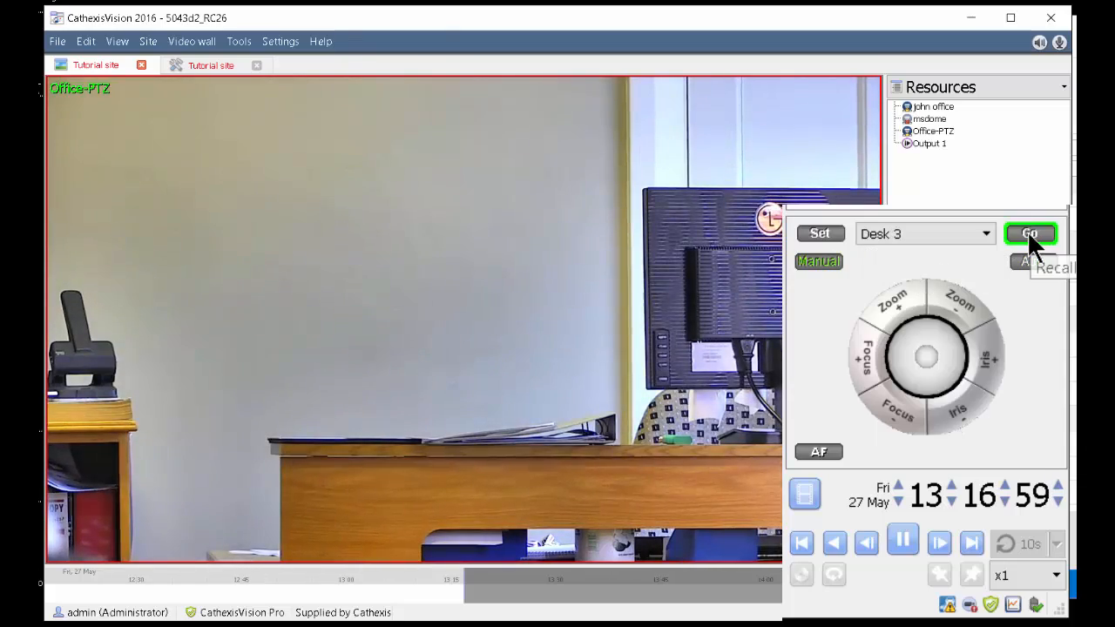
Step: Recall the desk 4 preset and the overview preset on the live camera
click(985, 232)
click(930, 269)
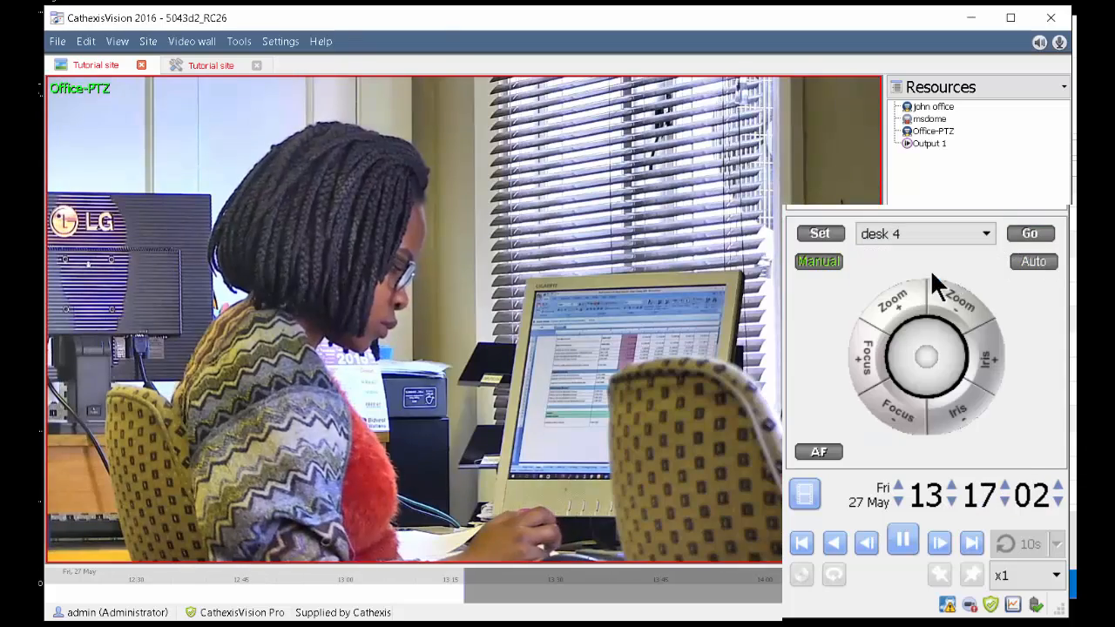
click(1024, 234)
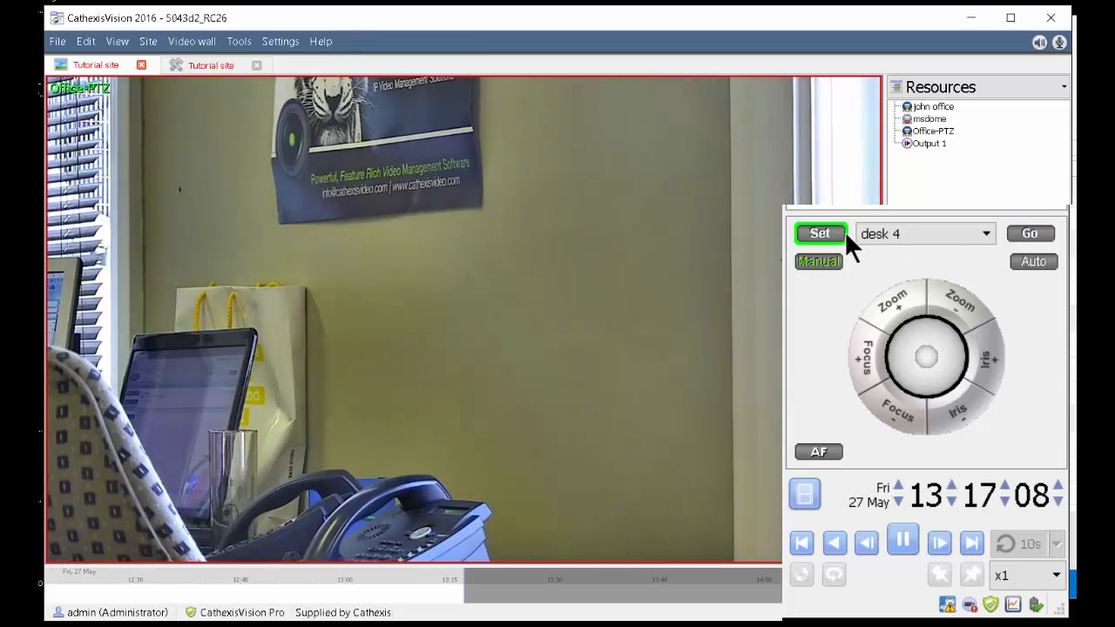
click(897, 234)
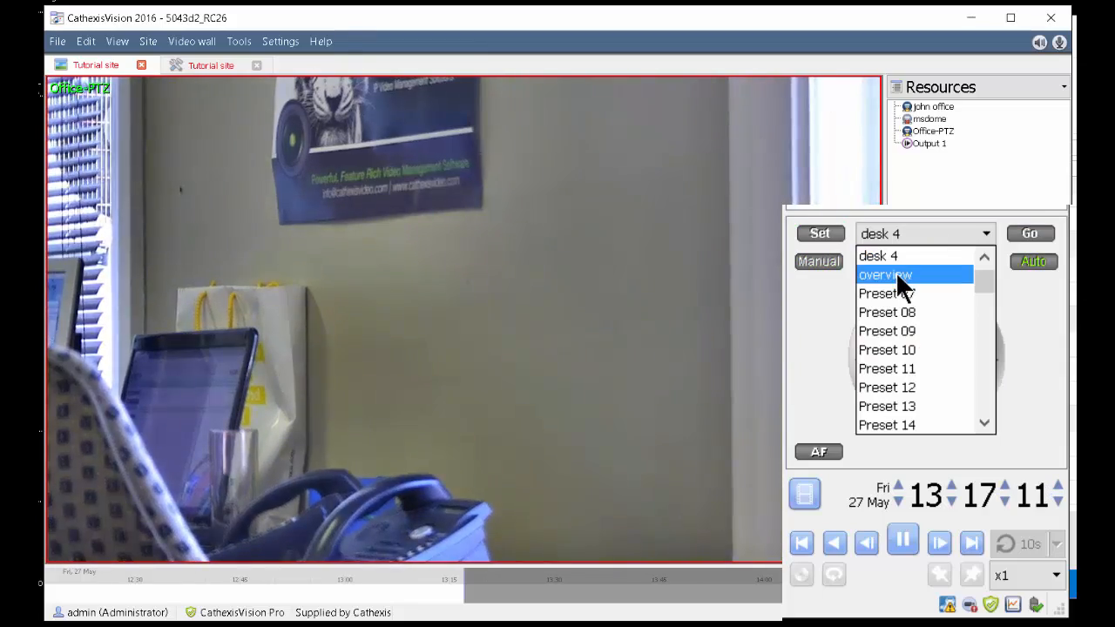
click(901, 277)
click(1024, 234)
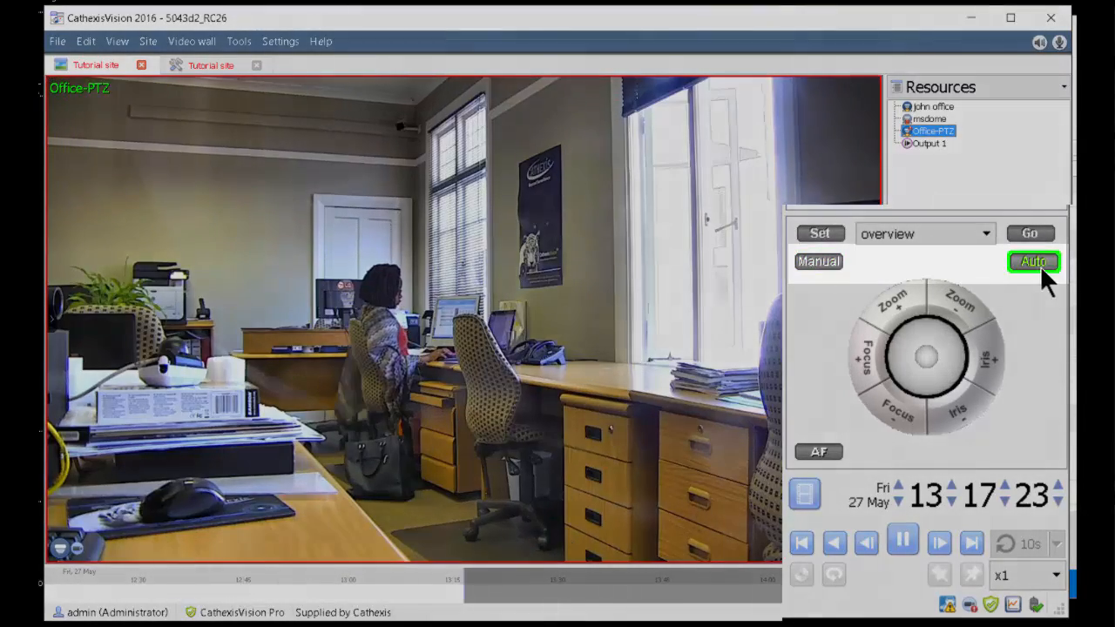
Step: Pan the live camera under manual control and return it to automatic control
click(870, 352)
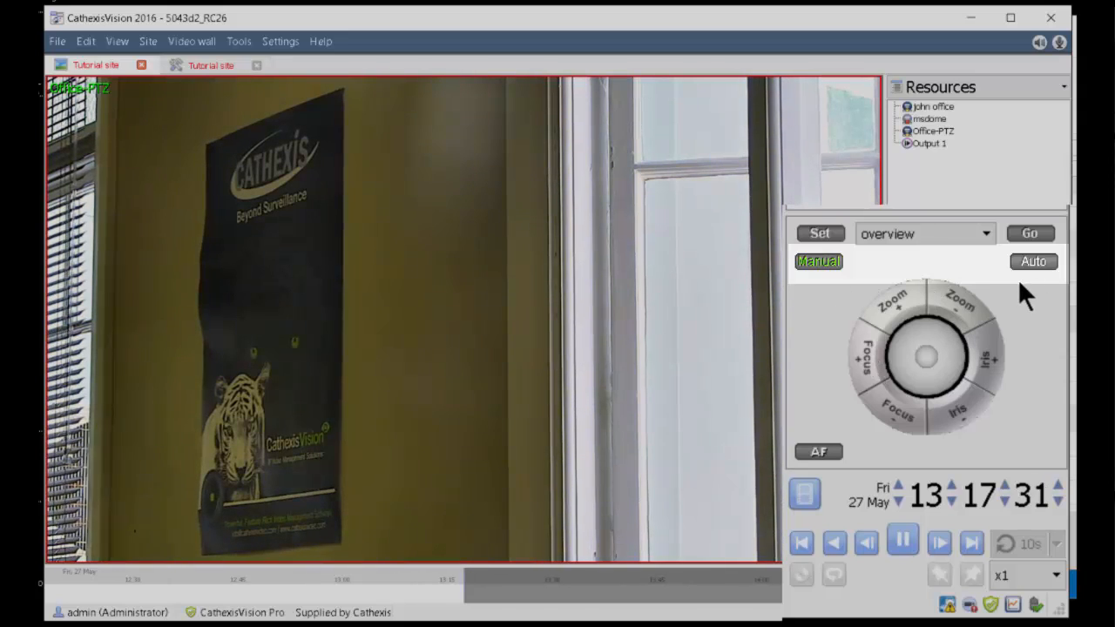
click(1032, 263)
drag(924, 351, 870, 352)
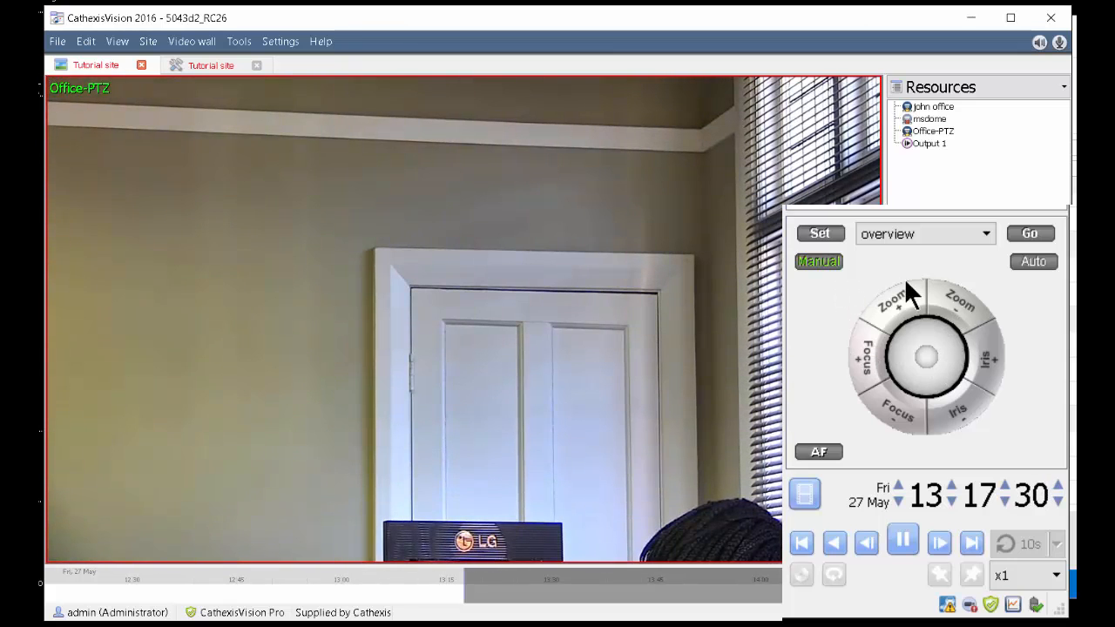
click(1031, 266)
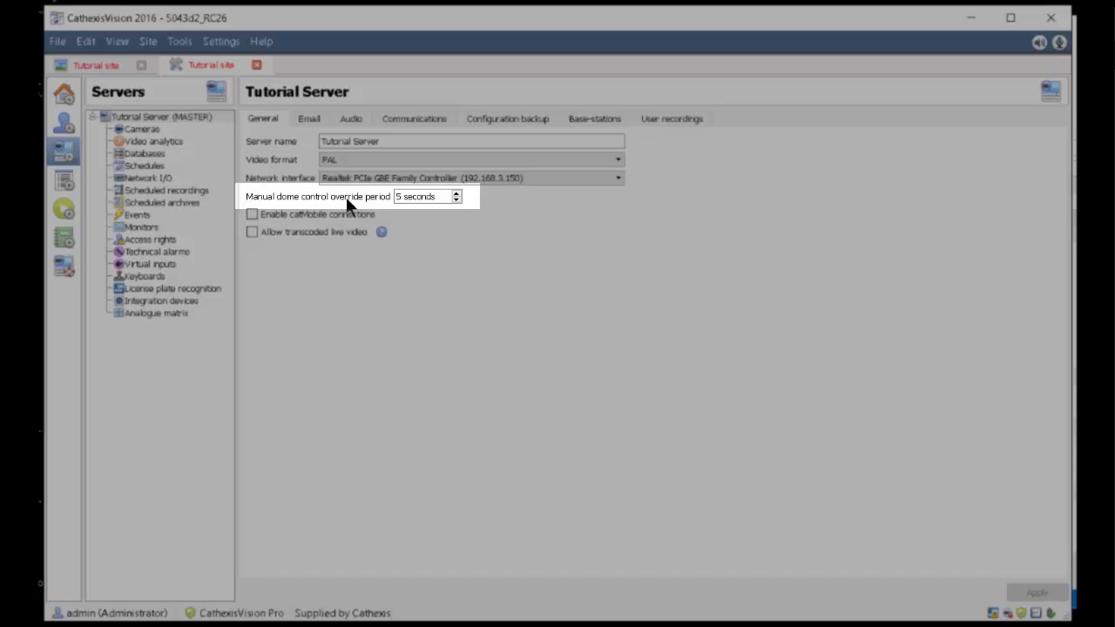
Step: Set the Tutorial Server's manual dome control override period to 10 seconds
click(455, 199)
click(455, 199)
click(454, 195)
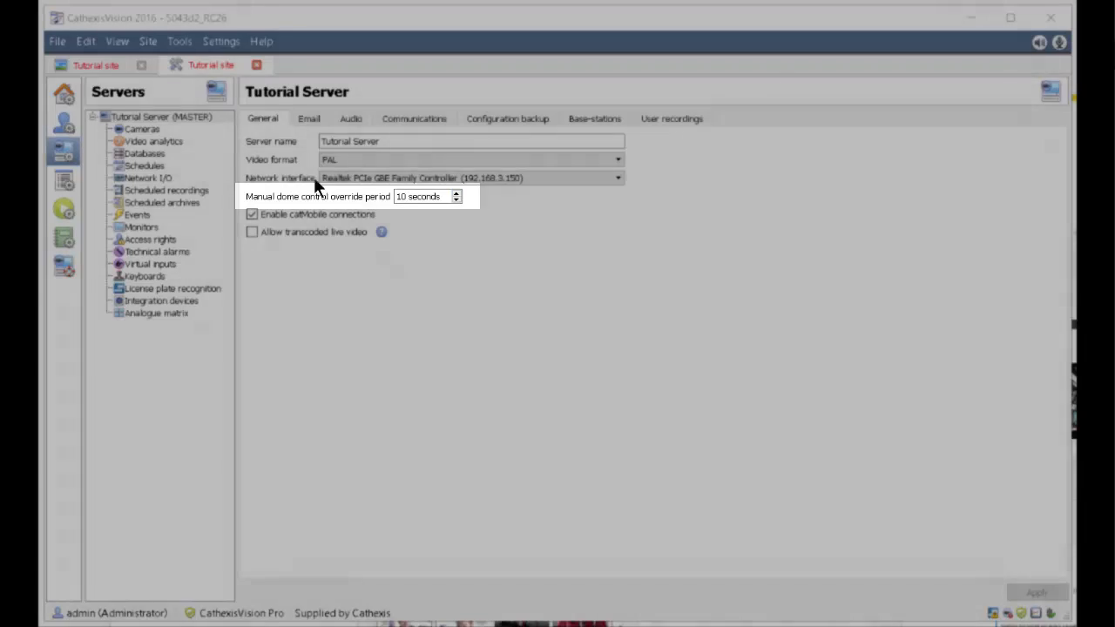
Step: Review the go-home schedule in the Office-PTZ camera's PTZ settings, then close them without saving
click(144, 130)
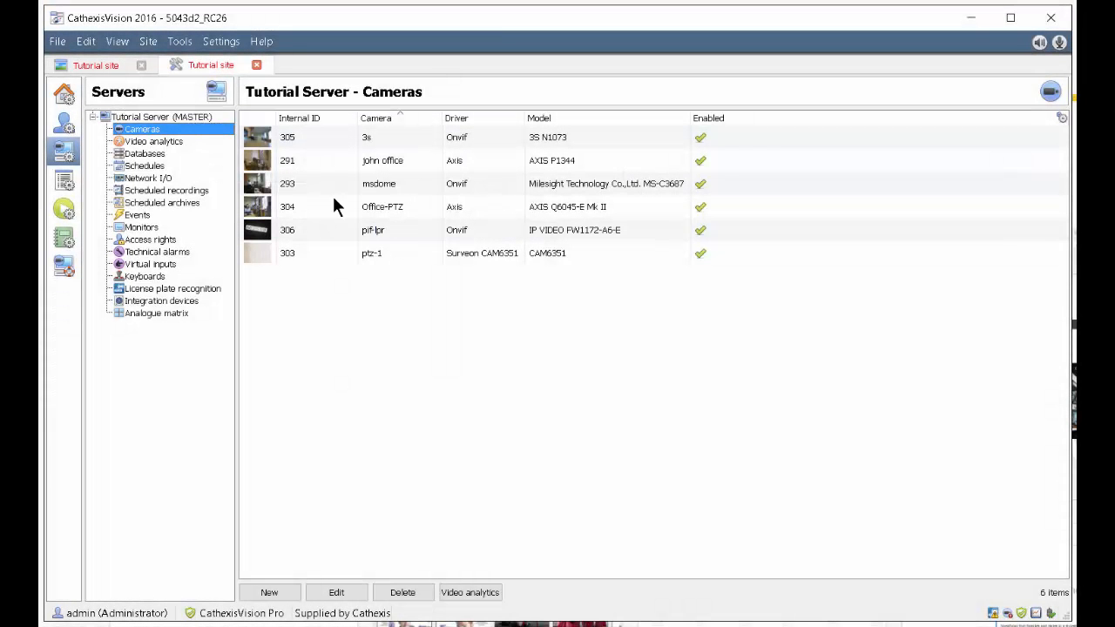
click(539, 209)
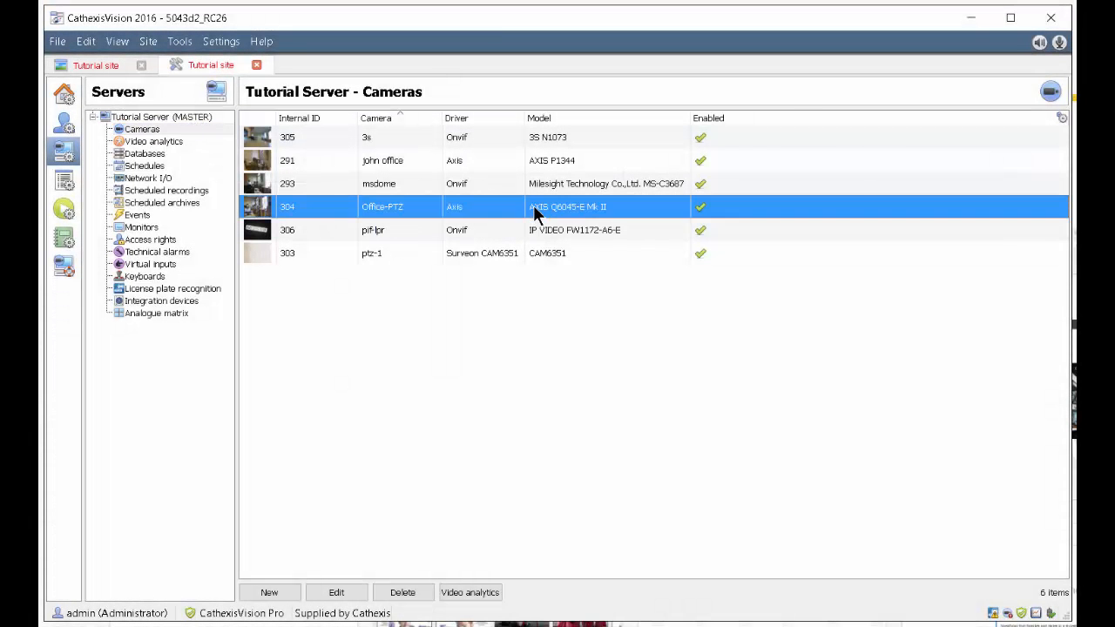
double_click(533, 212)
click(498, 213)
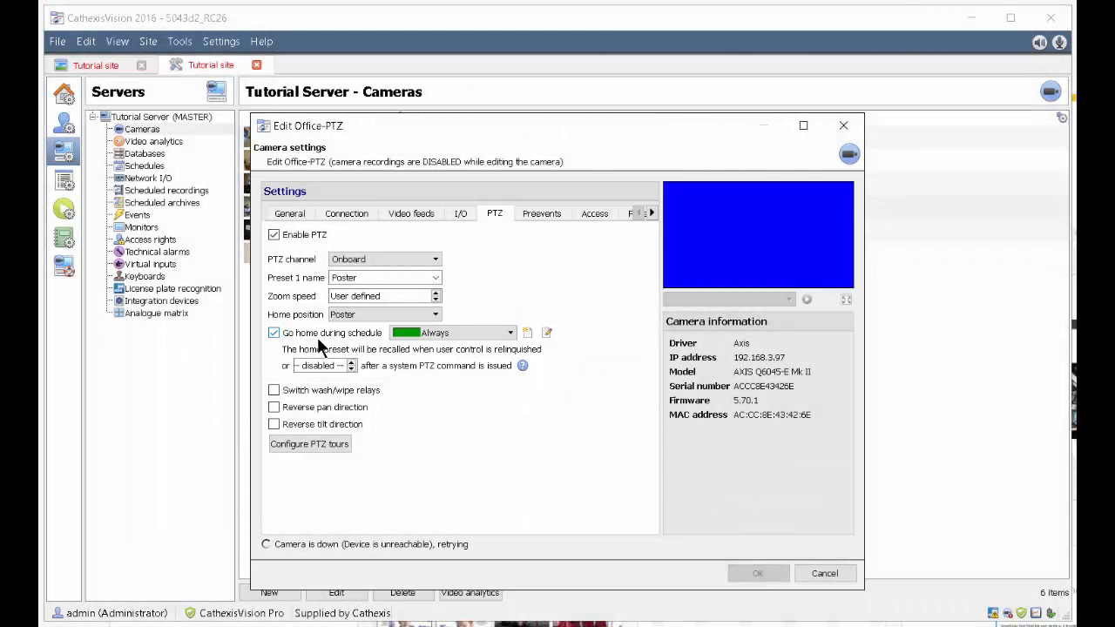
click(825, 575)
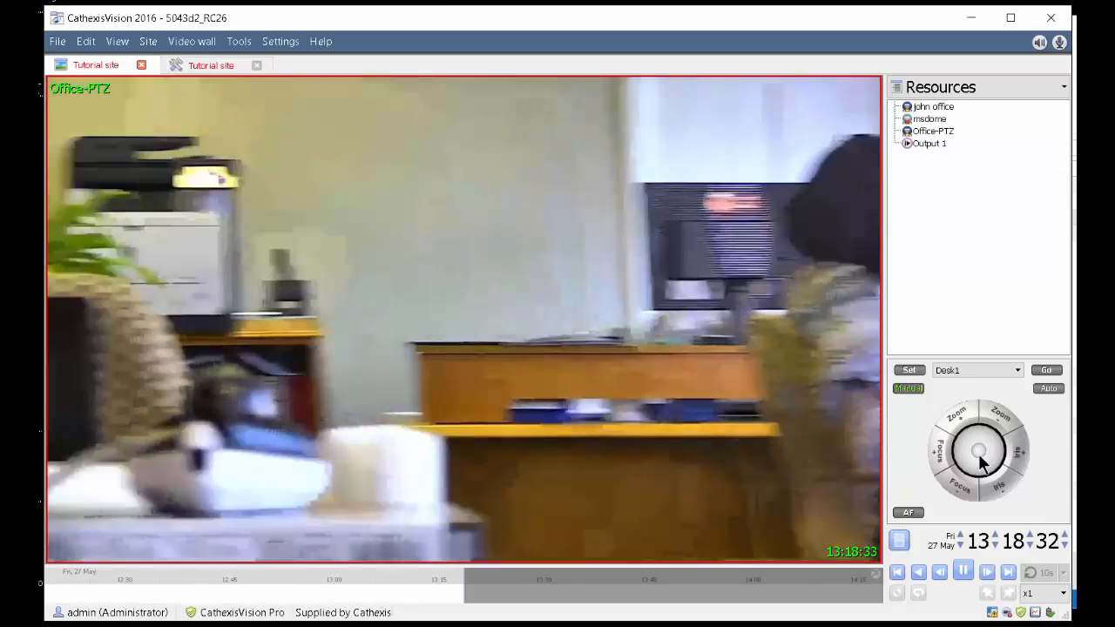
Step: Zoom in and steer the live Office-PTZ camera under manual control
click(959, 421)
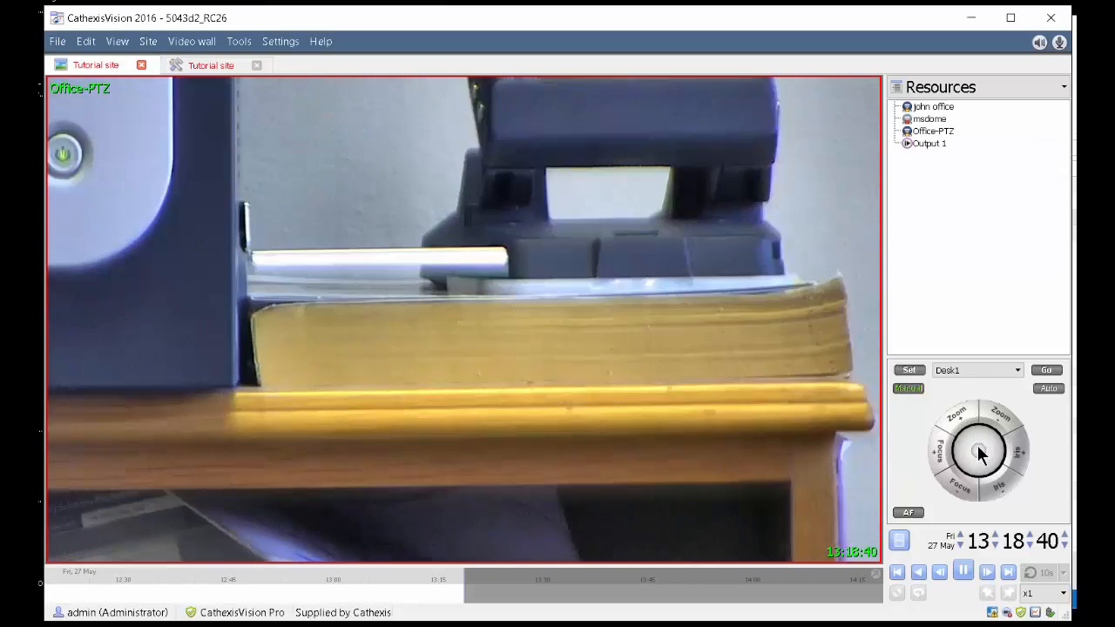
mouse_move(976, 453)
mouse_down()
mouse_move(976, 428)
mouse_move(955, 449)
mouse_move(976, 451)
mouse_up()
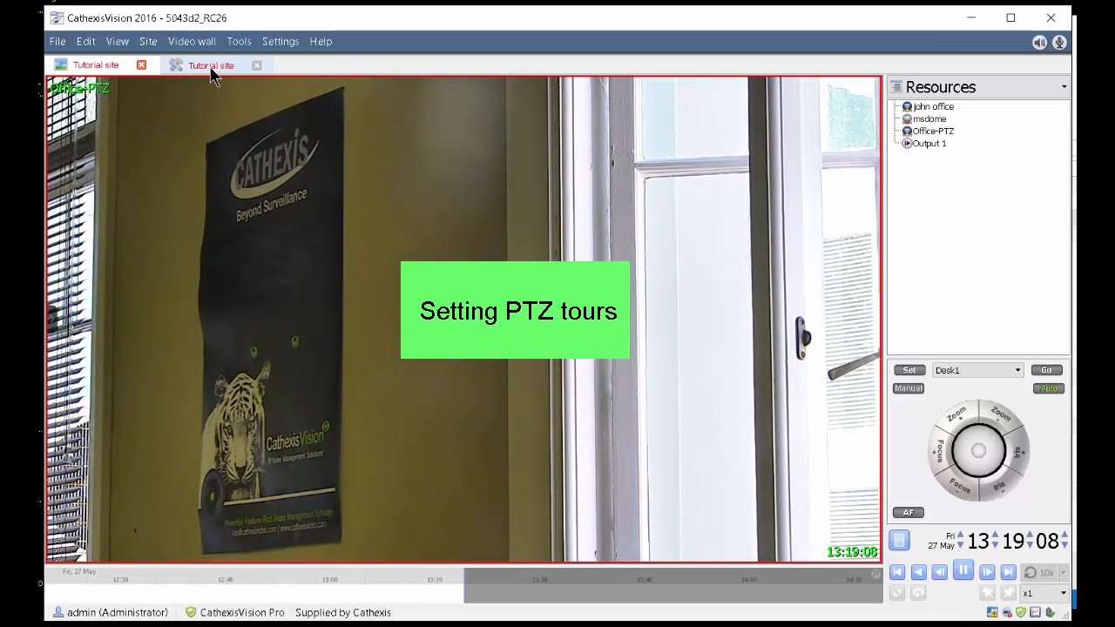
Step: Open the PTZ settings of the Office-PTZ camera on the Tutorial Server
click(211, 69)
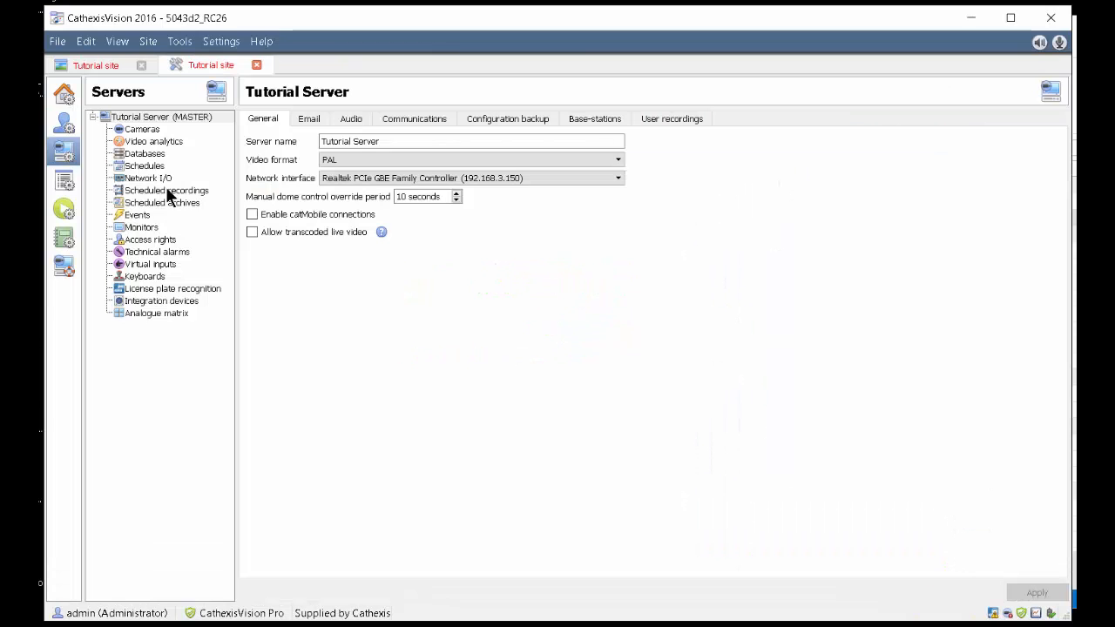
click(119, 131)
click(562, 187)
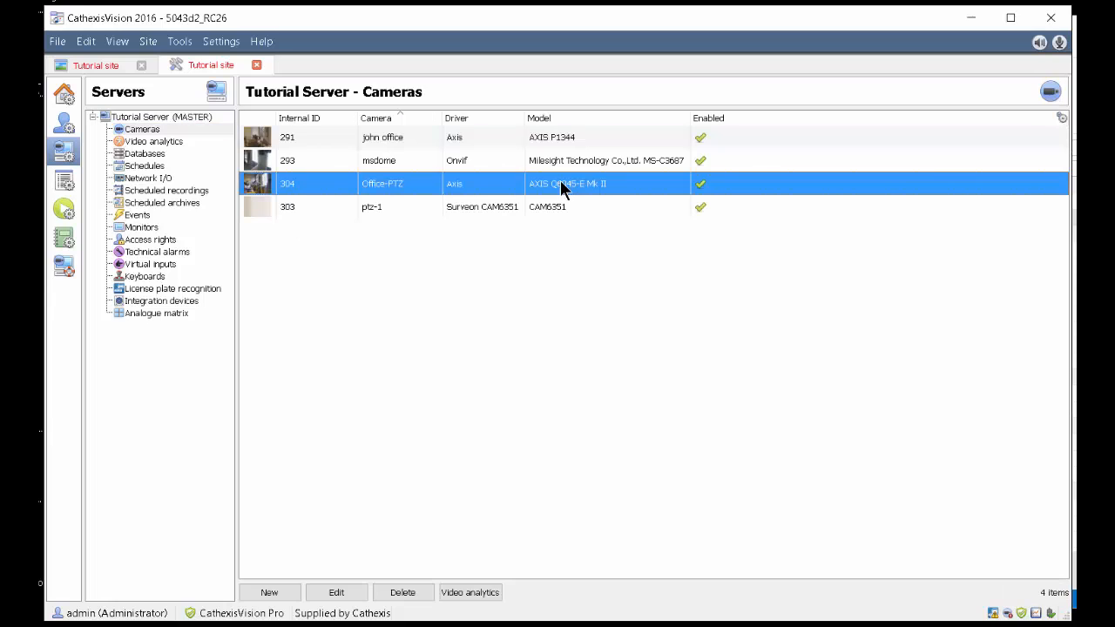
right_click(366, 192)
click(446, 320)
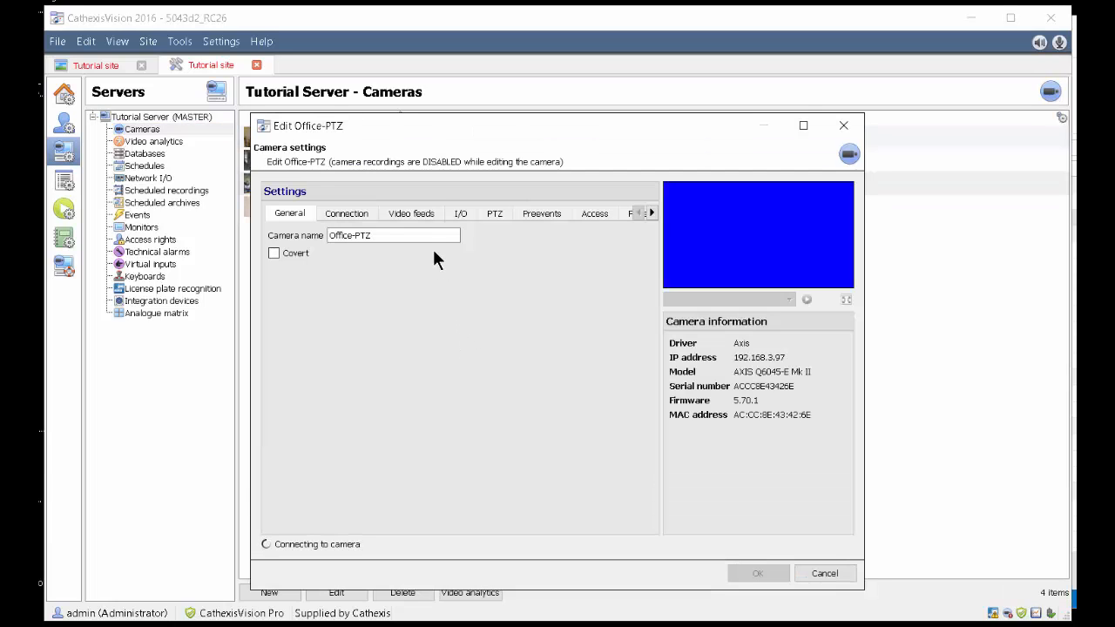
click(494, 213)
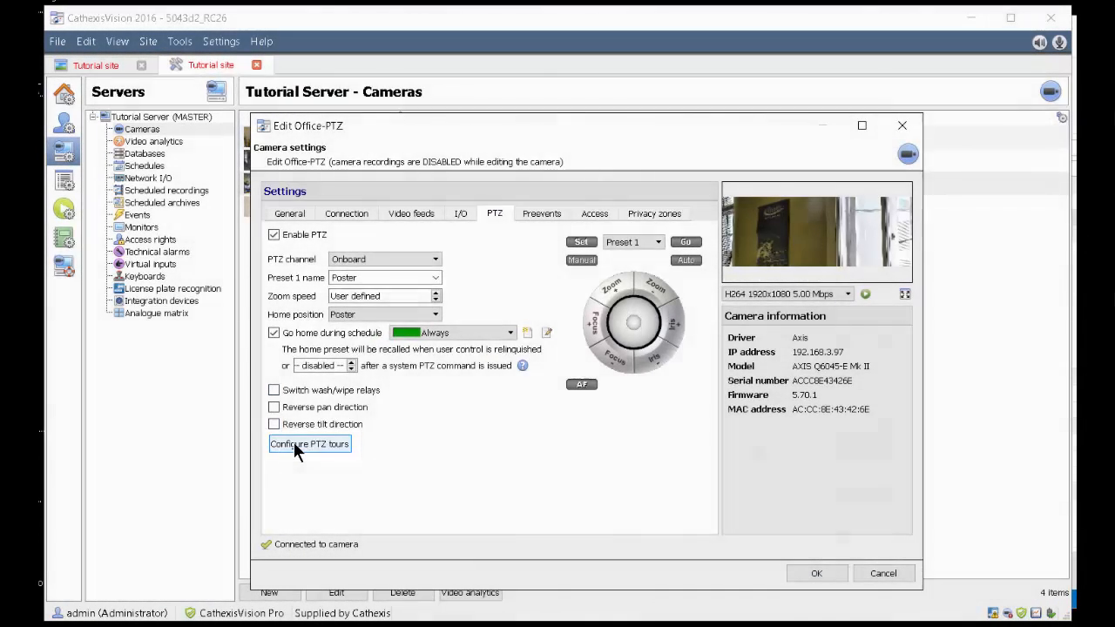
Step: Create a new PTZ tour named "tutorial tour" that runs on the after-lunch schedule
click(296, 444)
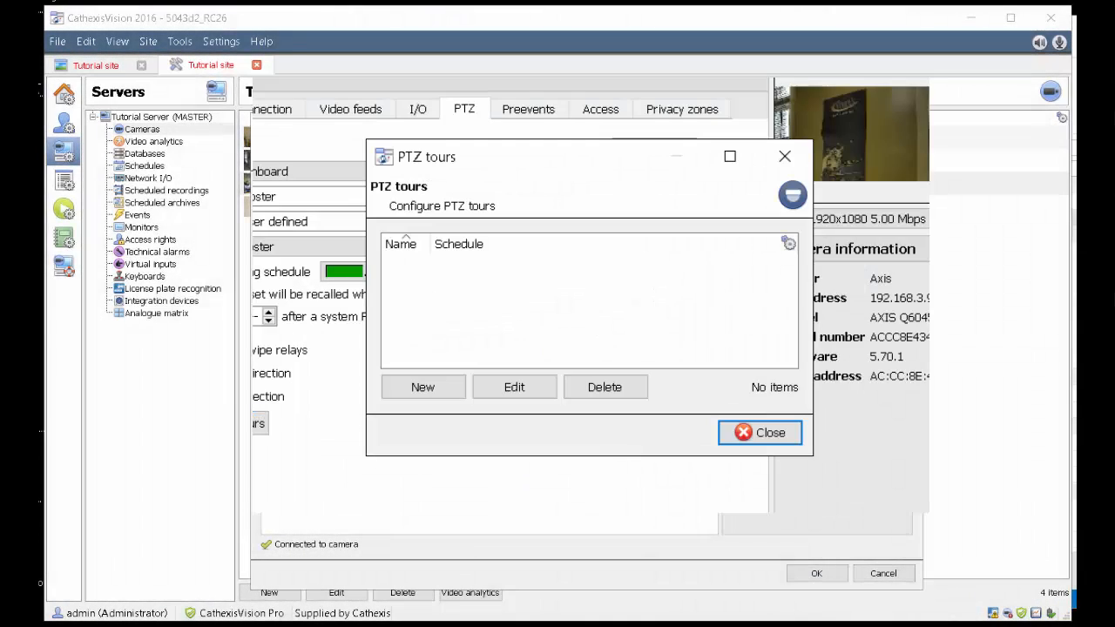
click(422, 387)
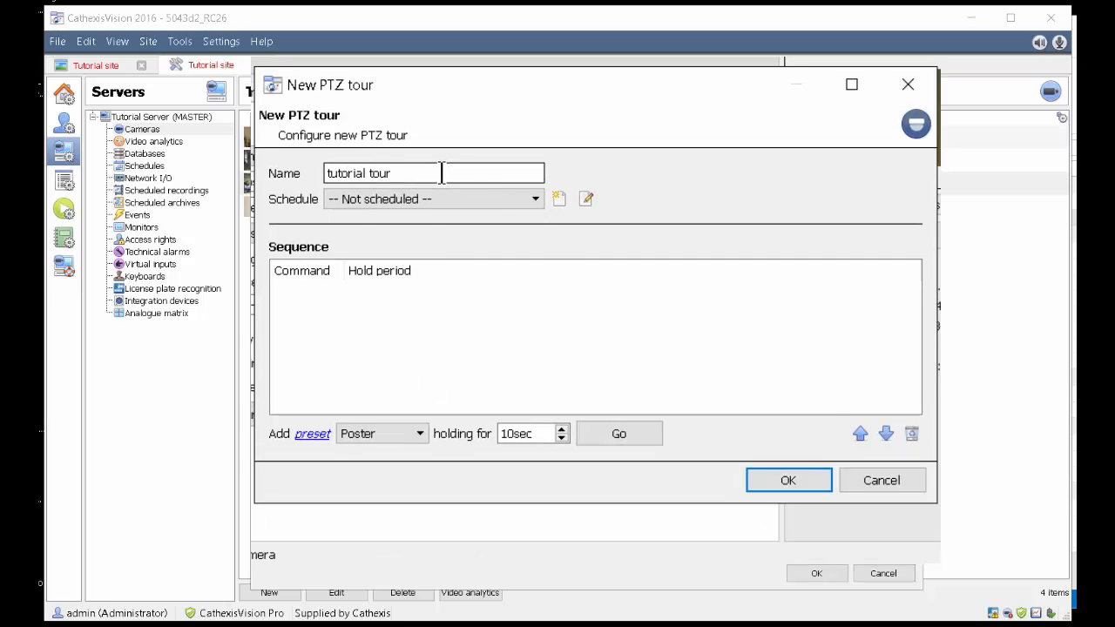
click(414, 199)
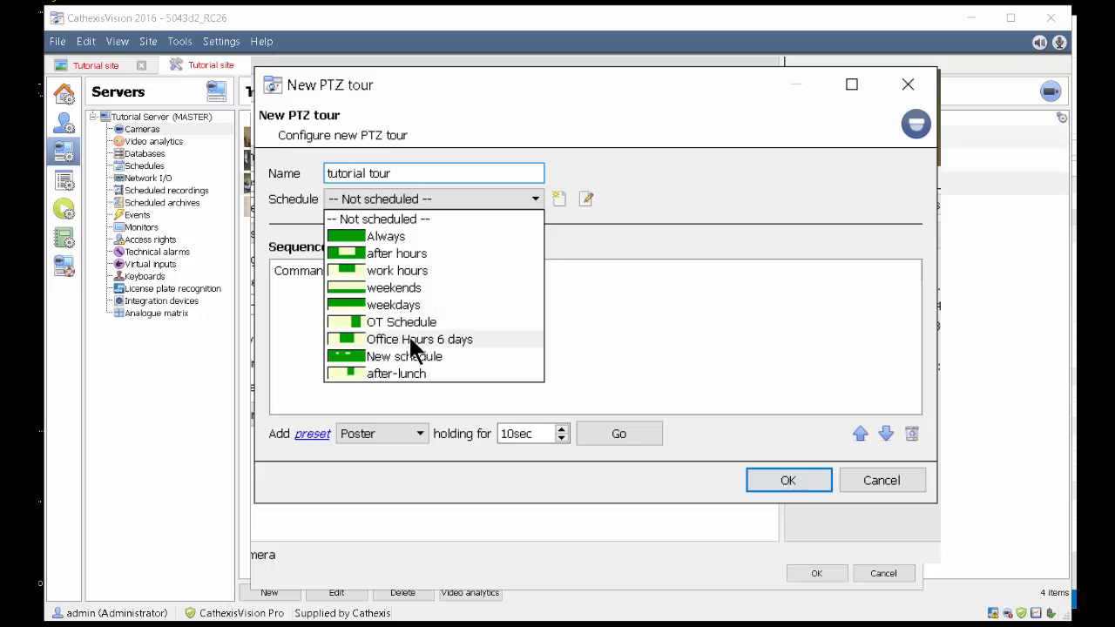
click(399, 373)
Step: Add the Poster preset to the tour sequence with a hold period of 5 seconds
click(376, 434)
click(544, 434)
click(561, 438)
click(562, 438)
click(561, 438)
click(561, 438)
click(561, 438)
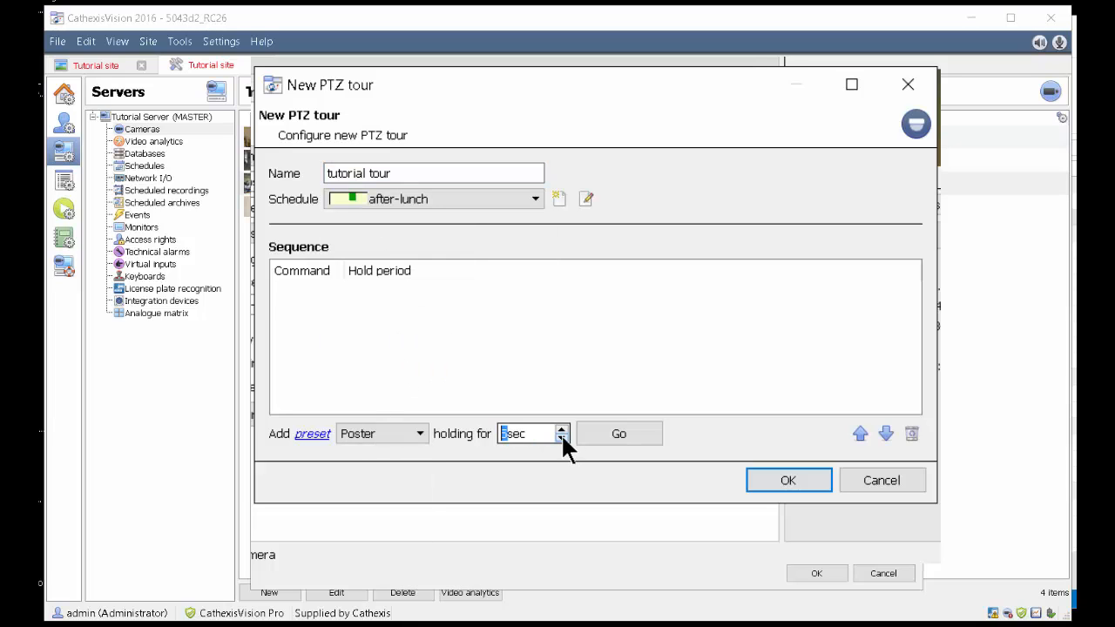
click(601, 433)
Step: Add the Desk1, Desk2 and Desk 3 presets to the tour sequence, each holding for 5 seconds
click(408, 438)
click(384, 471)
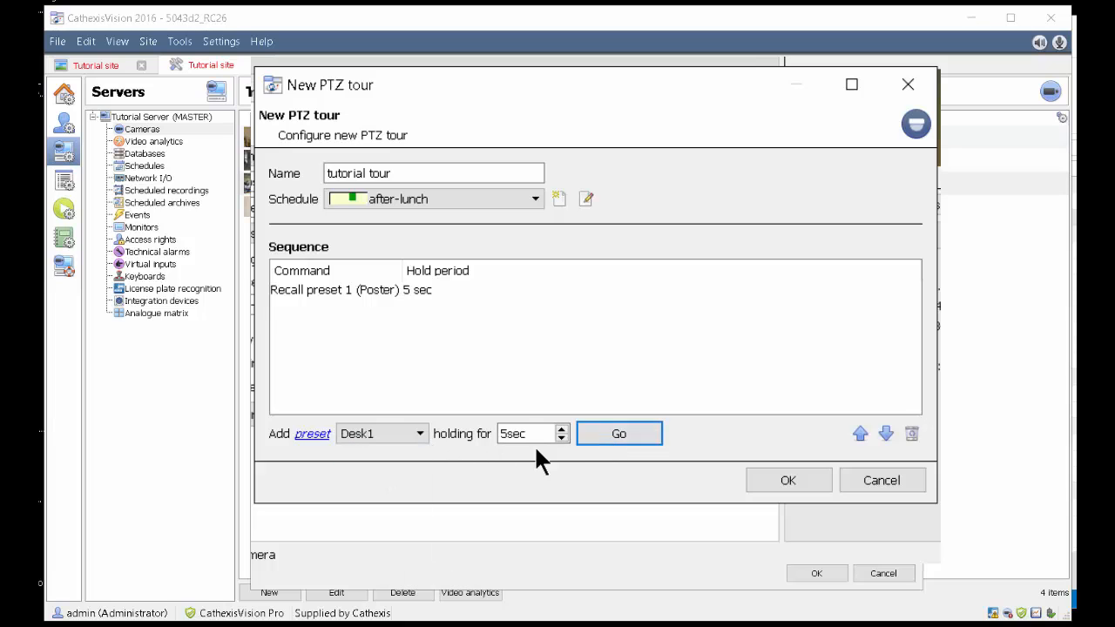
click(620, 438)
click(420, 434)
click(365, 472)
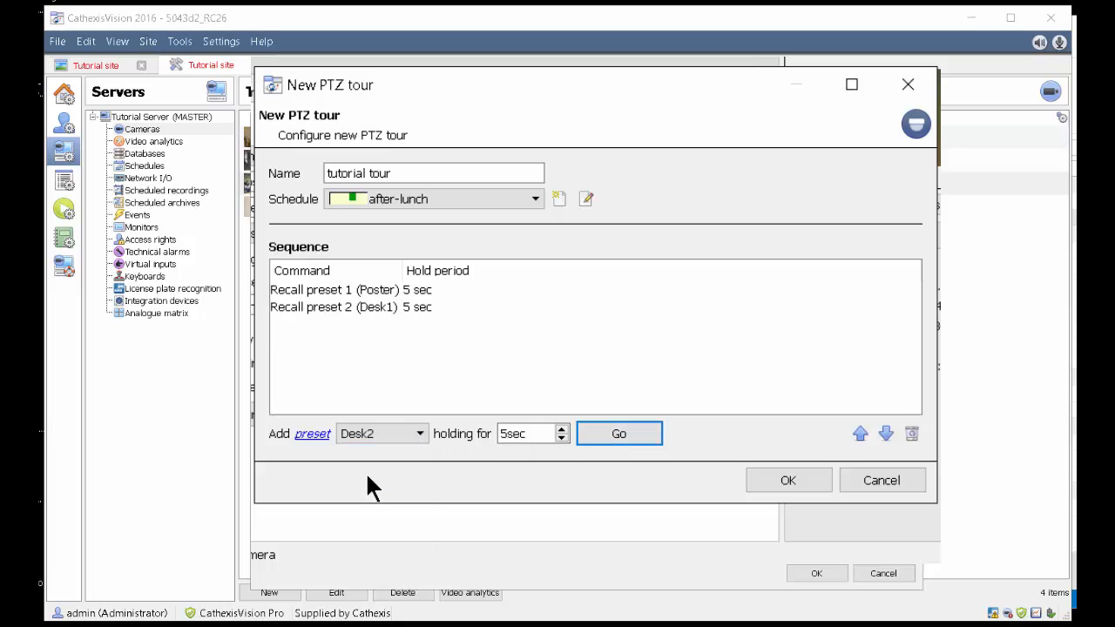
click(610, 433)
click(417, 433)
click(379, 471)
click(580, 439)
Step: Add the desk 4 and overview presets to the tour sequence, each holding for 5 seconds
click(397, 438)
click(364, 470)
click(580, 441)
click(411, 433)
click(362, 470)
click(604, 434)
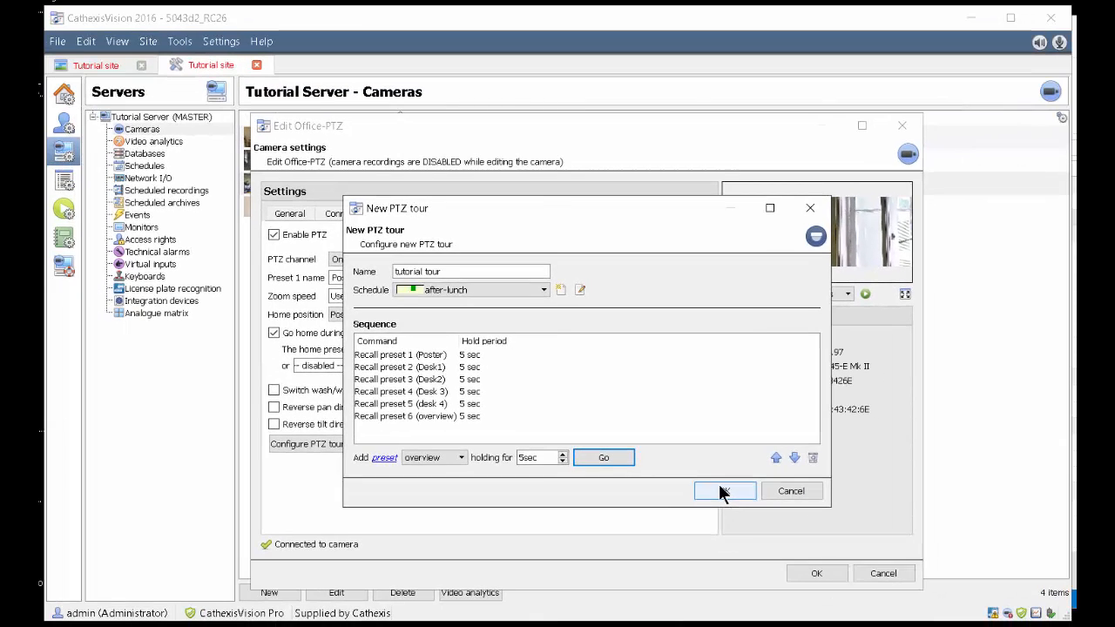
Step: Save the new PTZ tour and apply the Office-PTZ camera settings
click(722, 491)
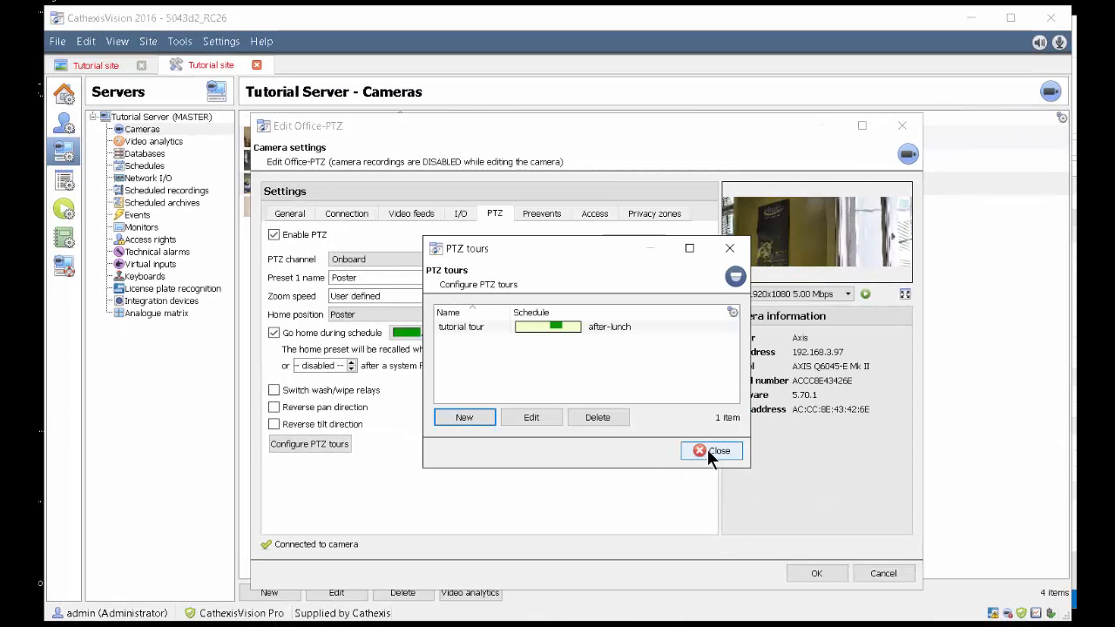
click(712, 451)
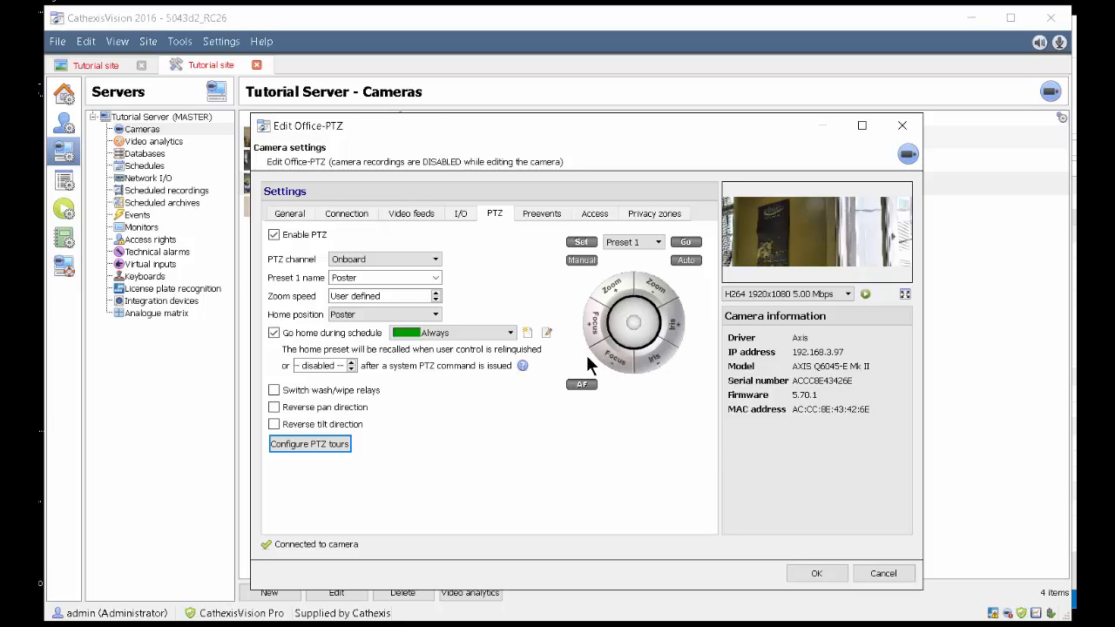
click(823, 574)
Step: Return to the live Office-PTZ view and override the running tour by steering the camera under manual control
click(96, 65)
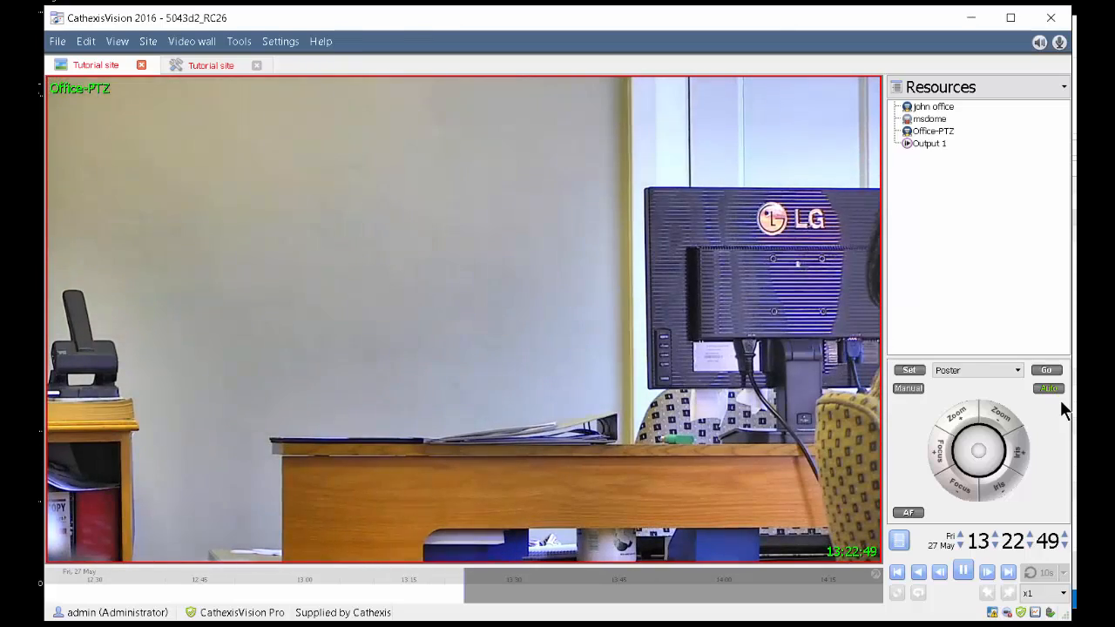
mouse_move(919, 306)
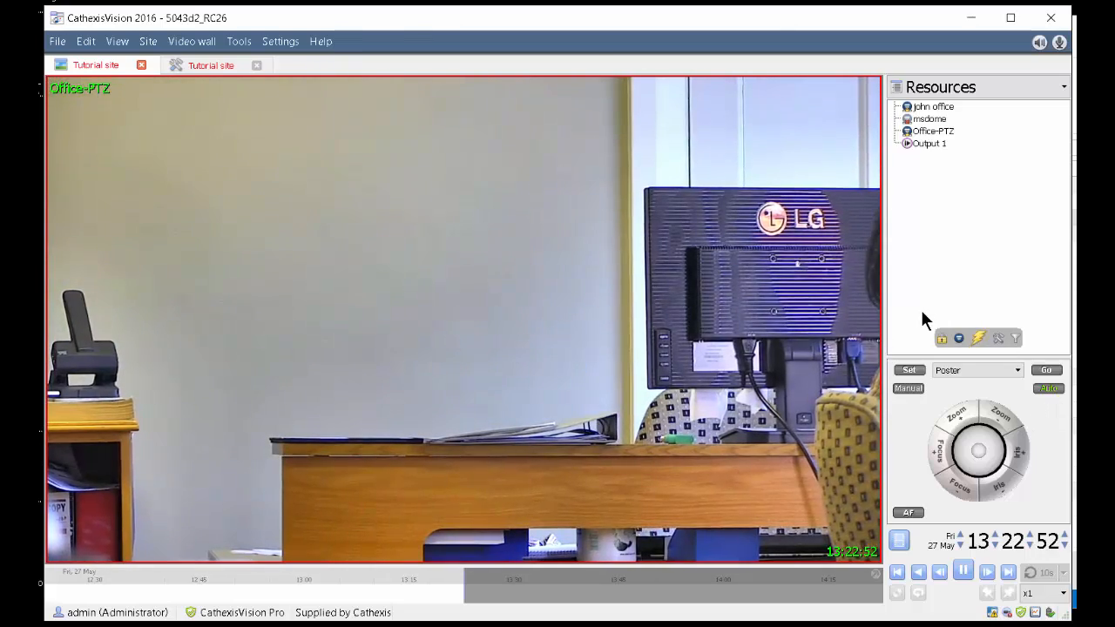
click(908, 387)
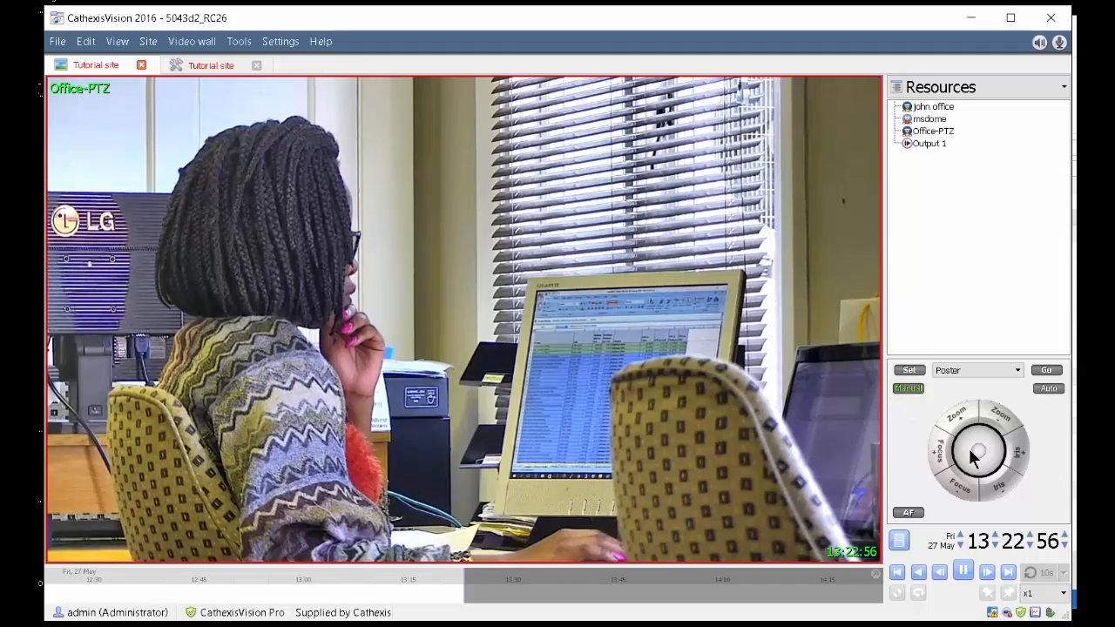
mouse_move(974, 462)
mouse_down()
mouse_move(934, 464)
mouse_move(966, 468)
mouse_up()
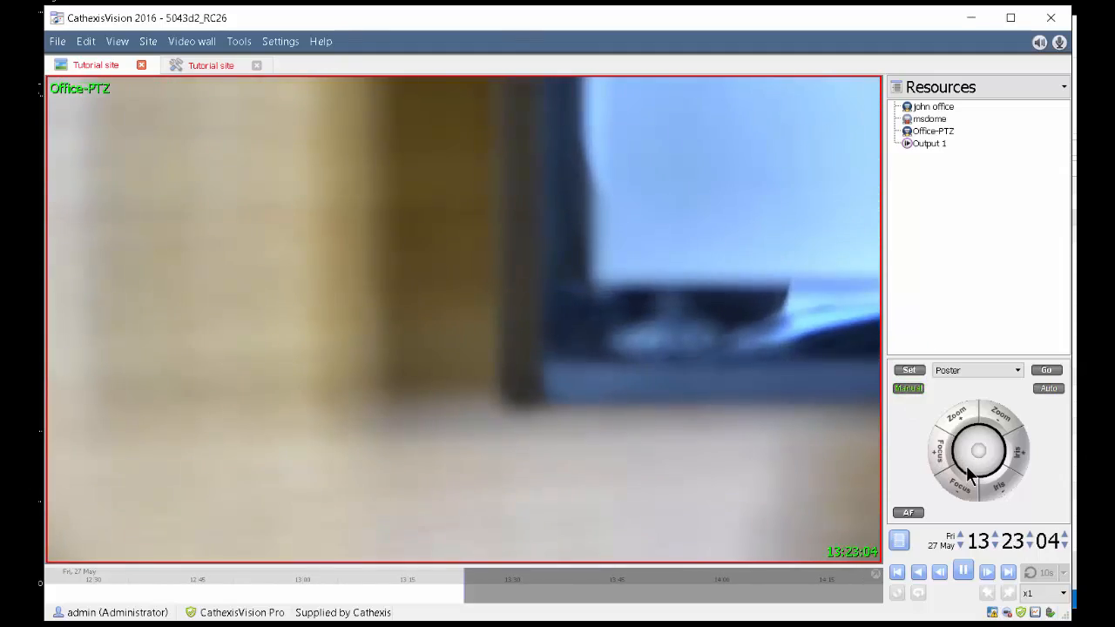